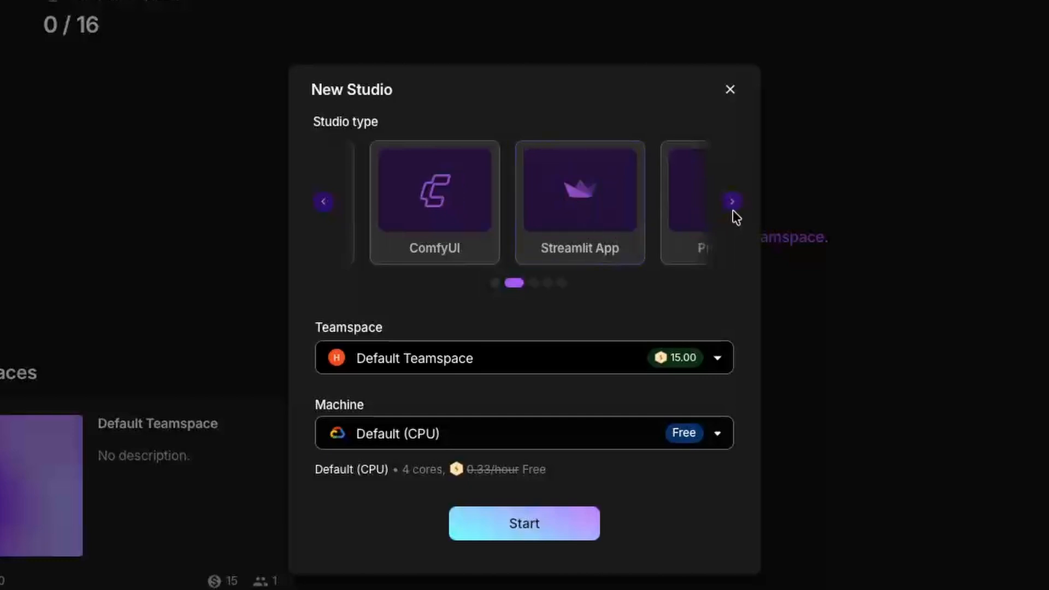
Browse the available studio types in the New Studio dialog through to Machine learning
{"action": "left_click", "coordinate": [732, 202]}
{"action": "left_click", "coordinate": [732, 202]}
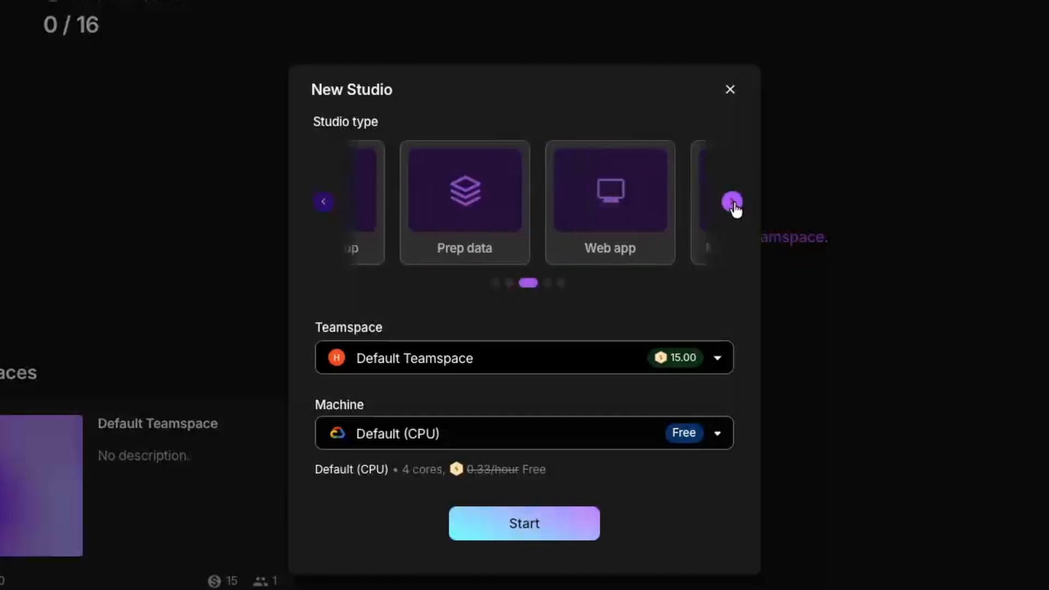
{"action": "left_click", "coordinate": [732, 202]}
{"action": "left_click", "coordinate": [733, 203]}
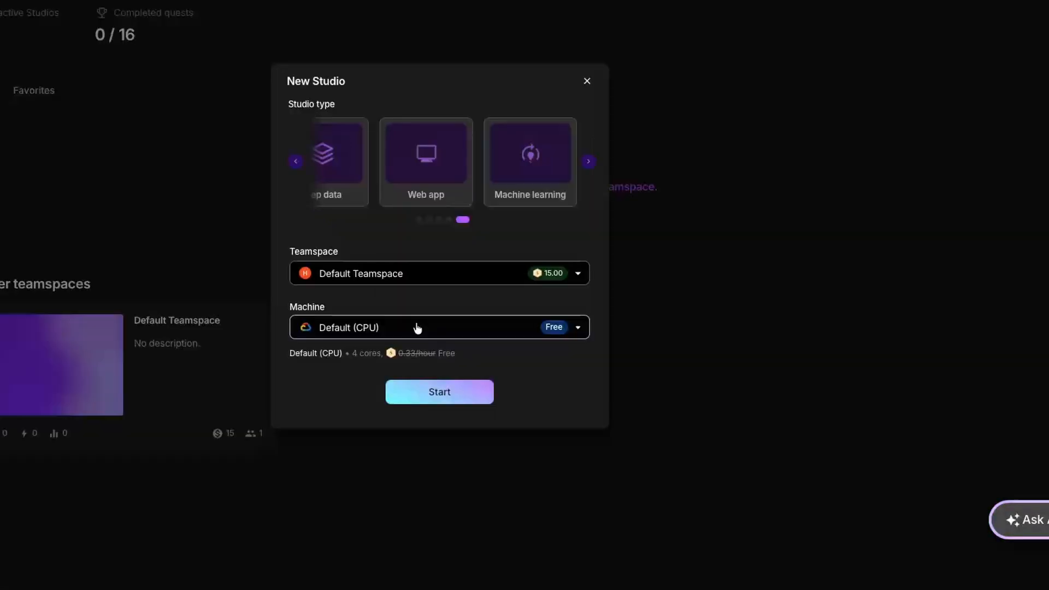
Open the machine options for the new studio and switch from the CPU list to the GPU list
{"action": "left_click", "coordinate": [417, 328]}
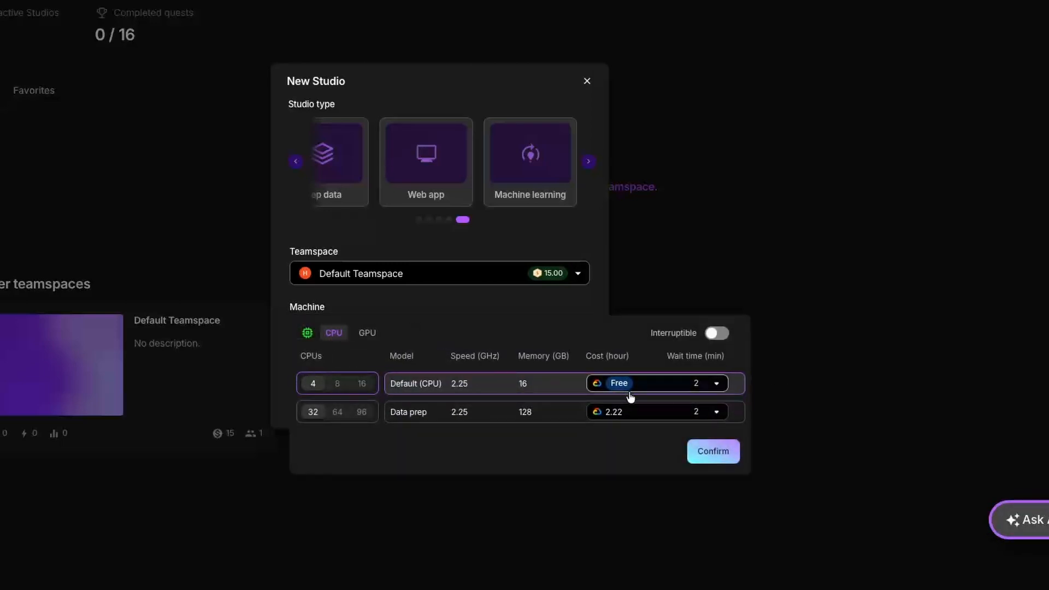
{"action": "mouse_move", "coordinate": [592, 384]}
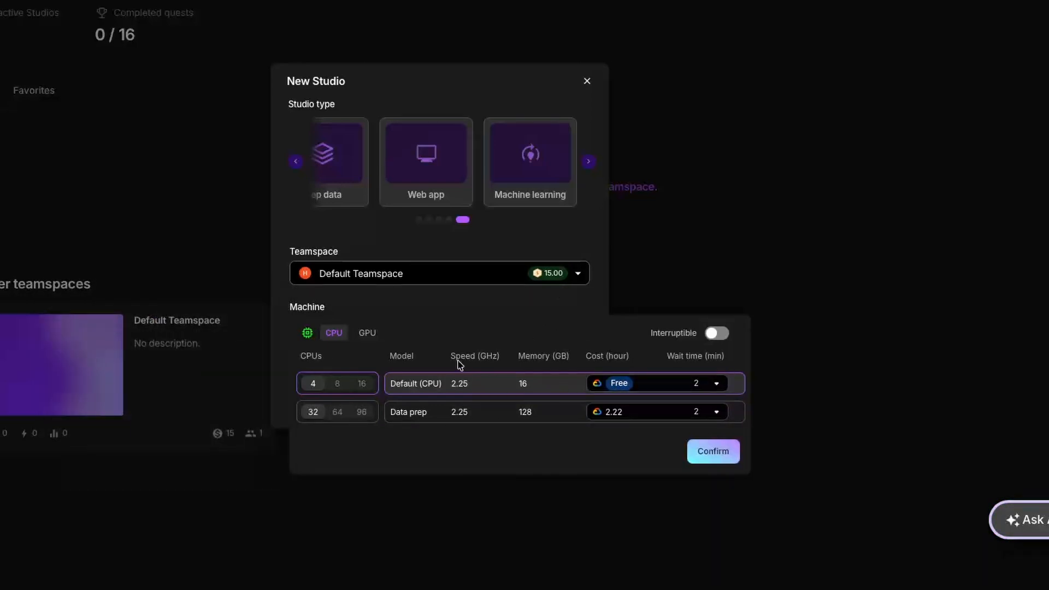
{"action": "left_click", "coordinate": [369, 335]}
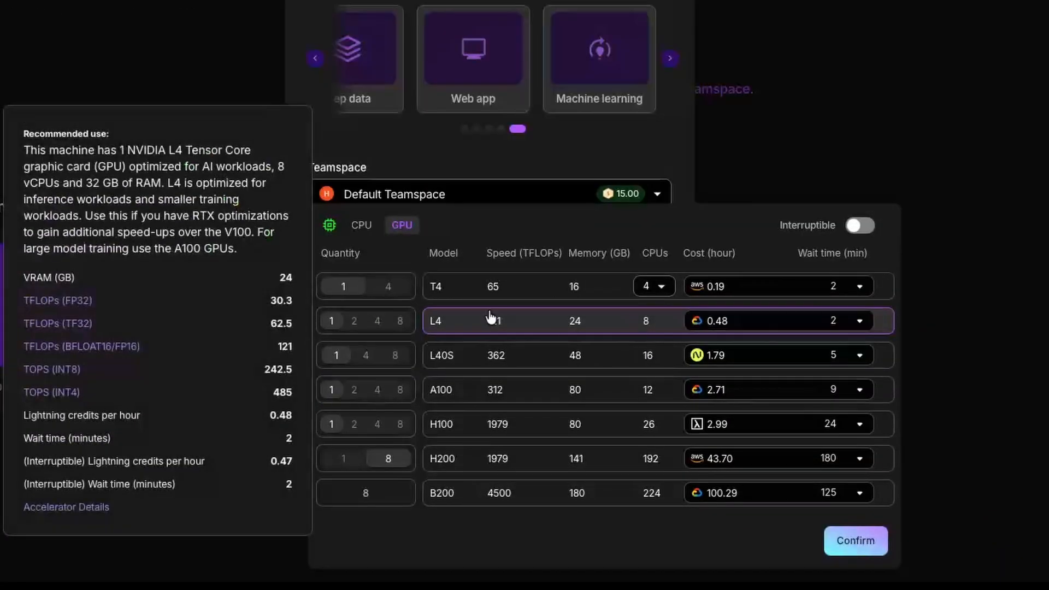
{"action": "mouse_move", "coordinate": [591, 288]}
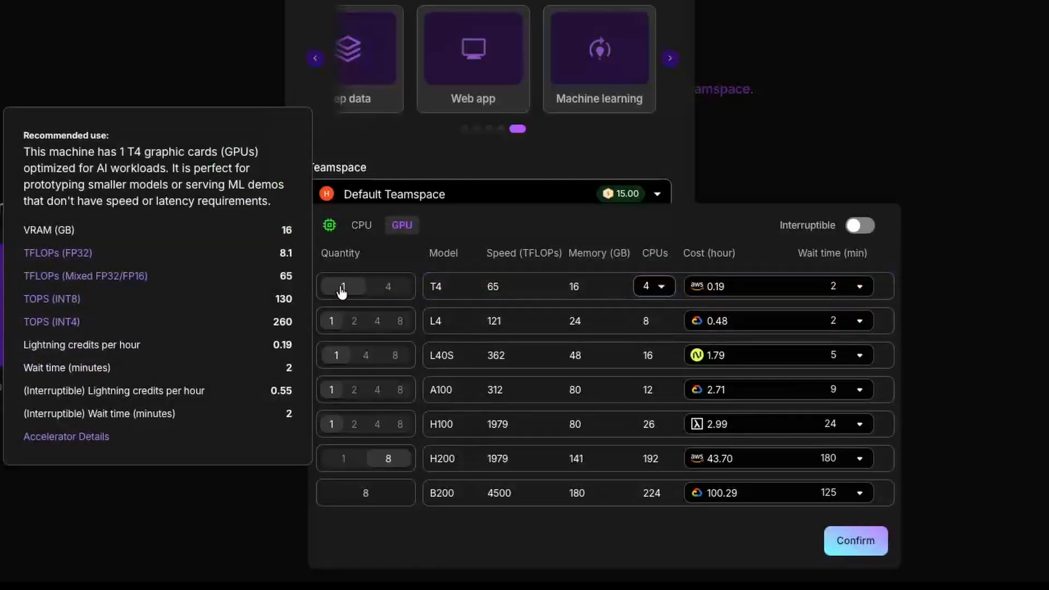
Compare the provider prices for a single T4 GPU, choosing AWS as its provider
{"action": "left_click", "coordinate": [724, 289]}
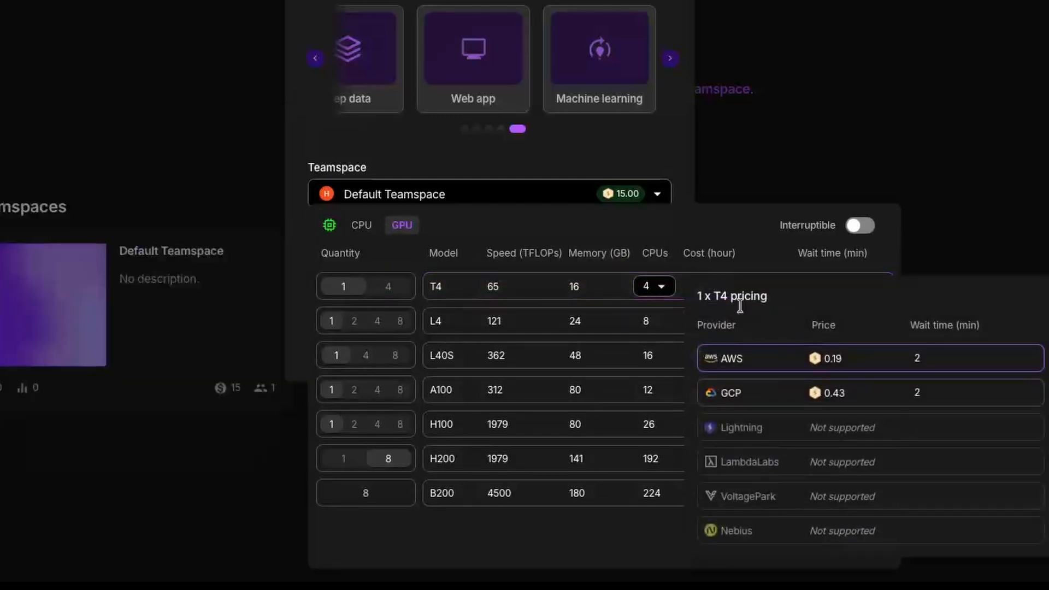
{"action": "left_click", "coordinate": [604, 290]}
{"action": "left_click", "coordinate": [732, 287]}
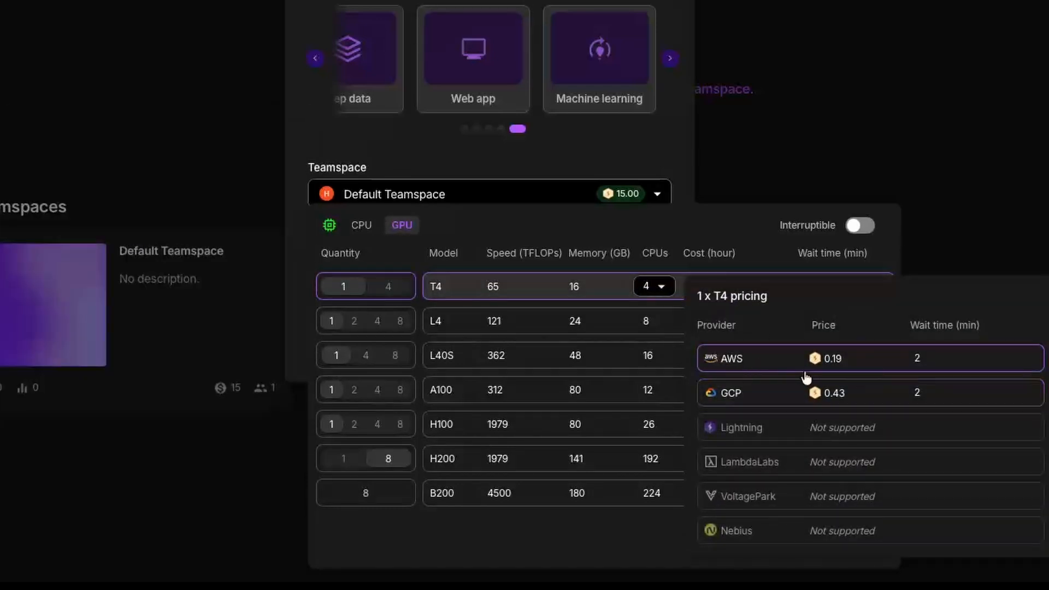
{"action": "left_click", "coordinate": [752, 358]}
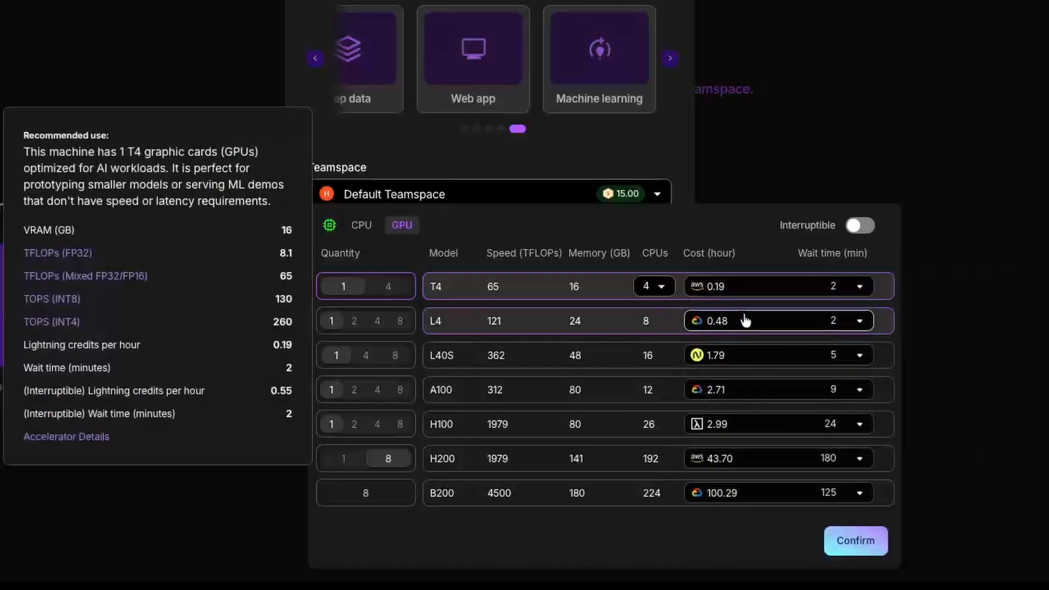
{"action": "left_click", "coordinate": [753, 288]}
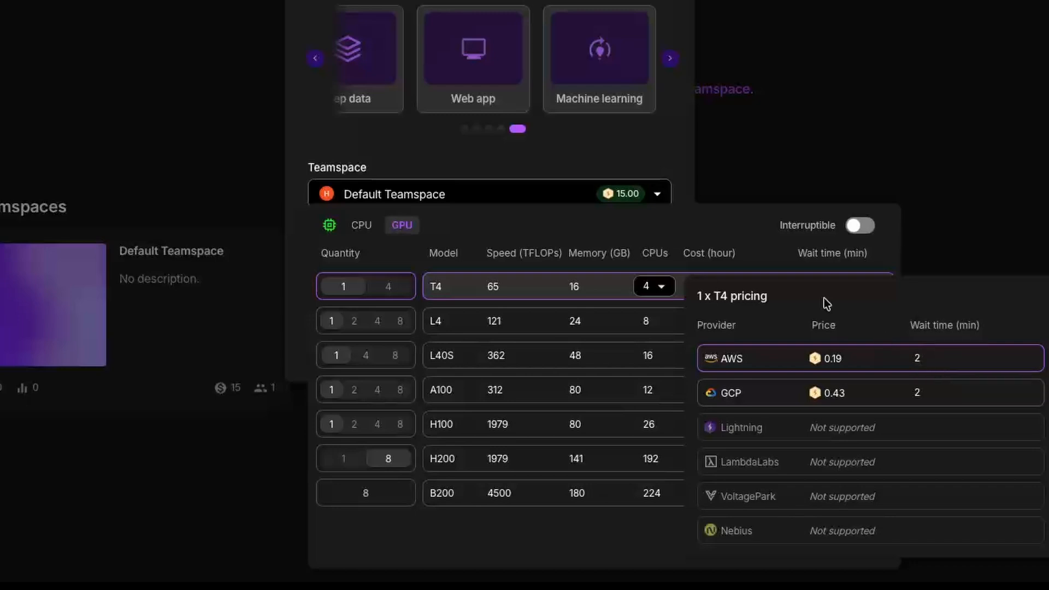
{"action": "left_click", "coordinate": [775, 264]}
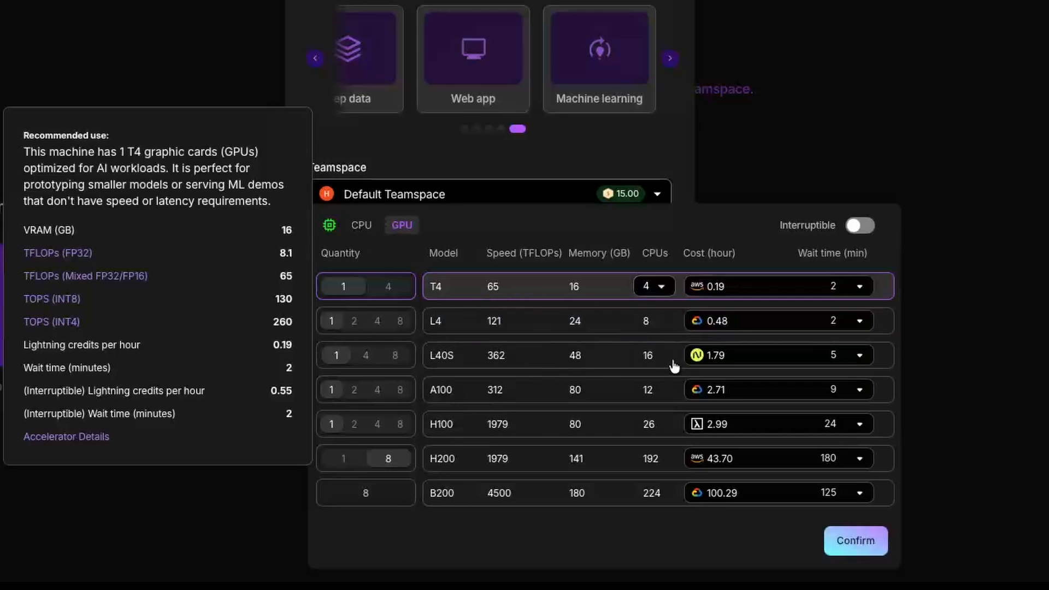
Compare provider prices and availability for a single L40S and a single A100 GPU
{"action": "left_click", "coordinate": [725, 363]}
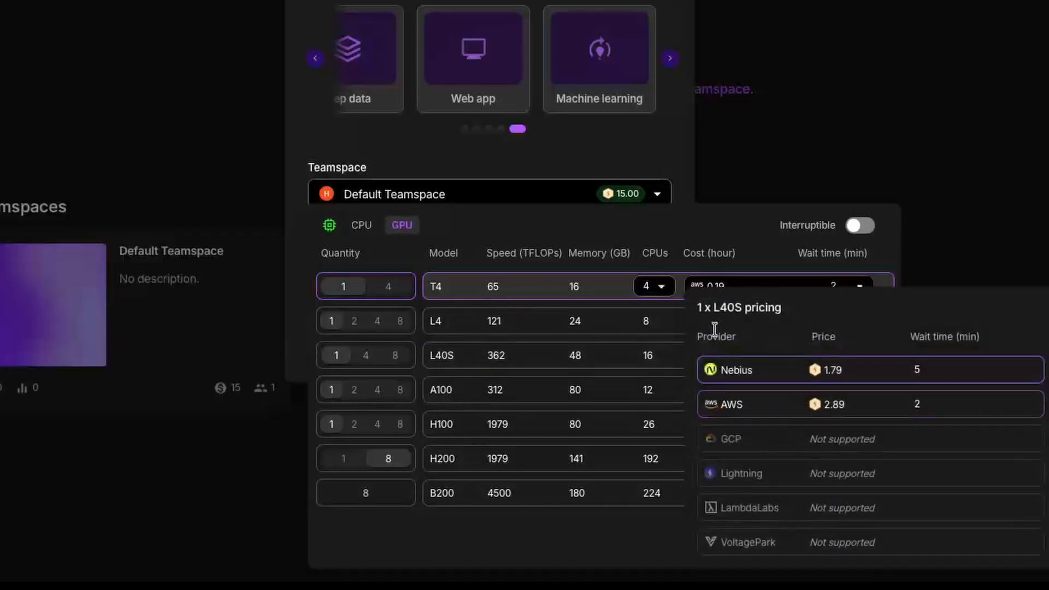
{"action": "left_click", "coordinate": [739, 369]}
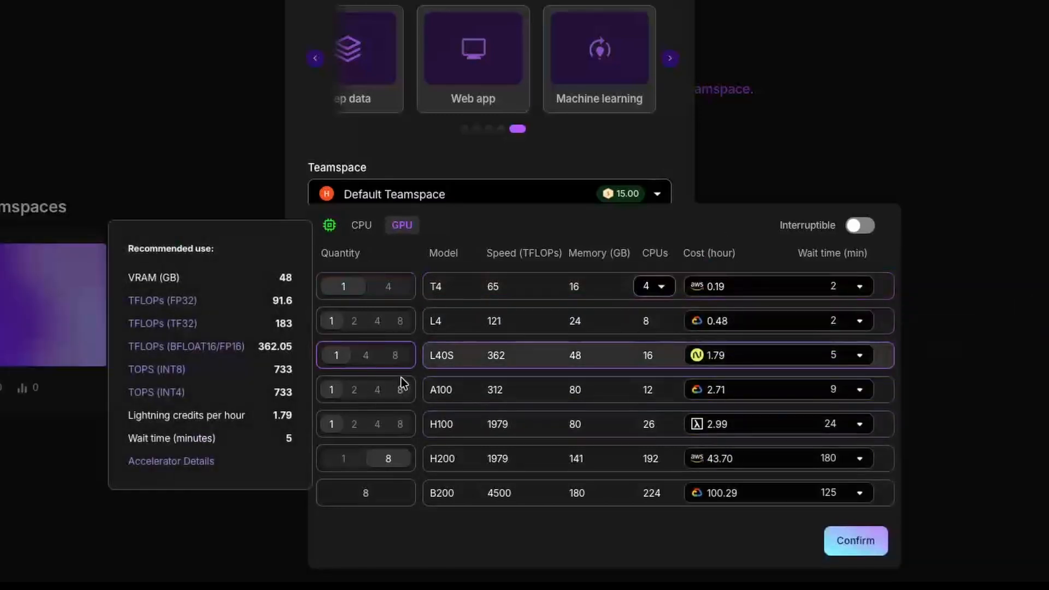
{"action": "left_click", "coordinate": [749, 395]}
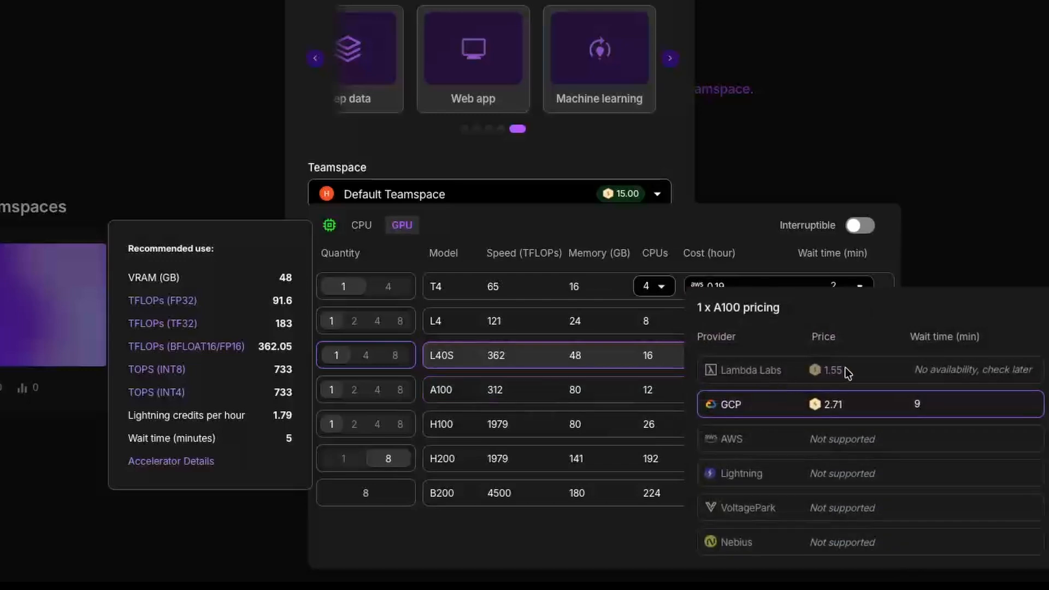
{"action": "mouse_move", "coordinate": [767, 379]}
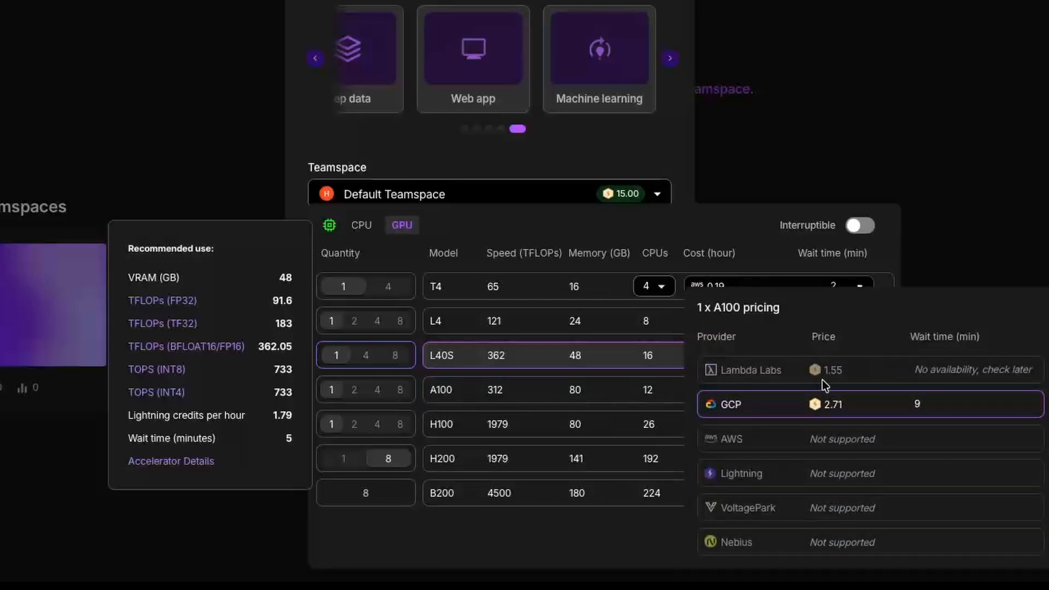
{"action": "left_click", "coordinate": [536, 392]}
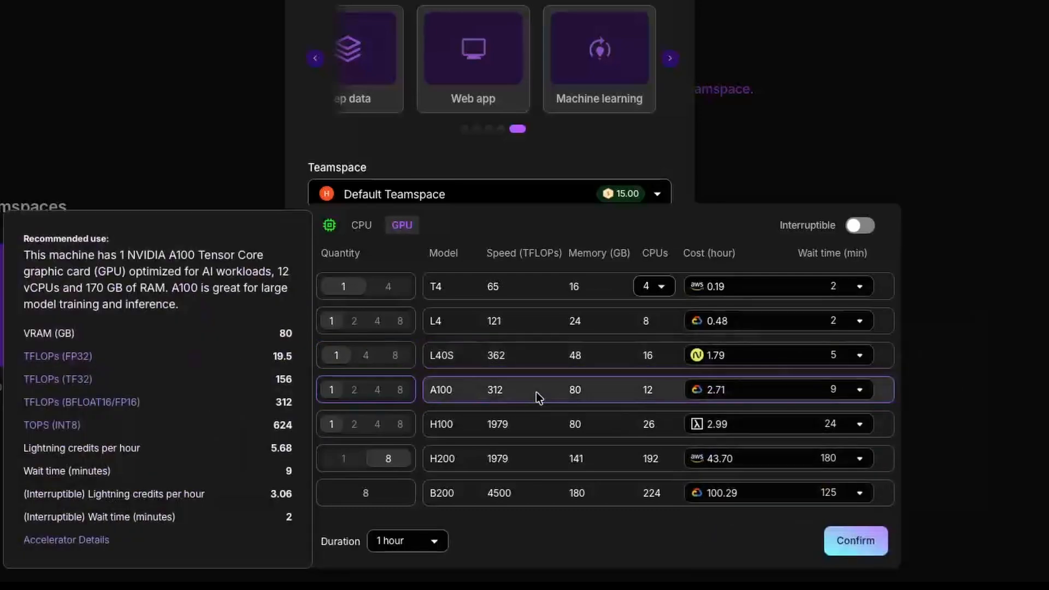
{"action": "left_click", "coordinate": [766, 390]}
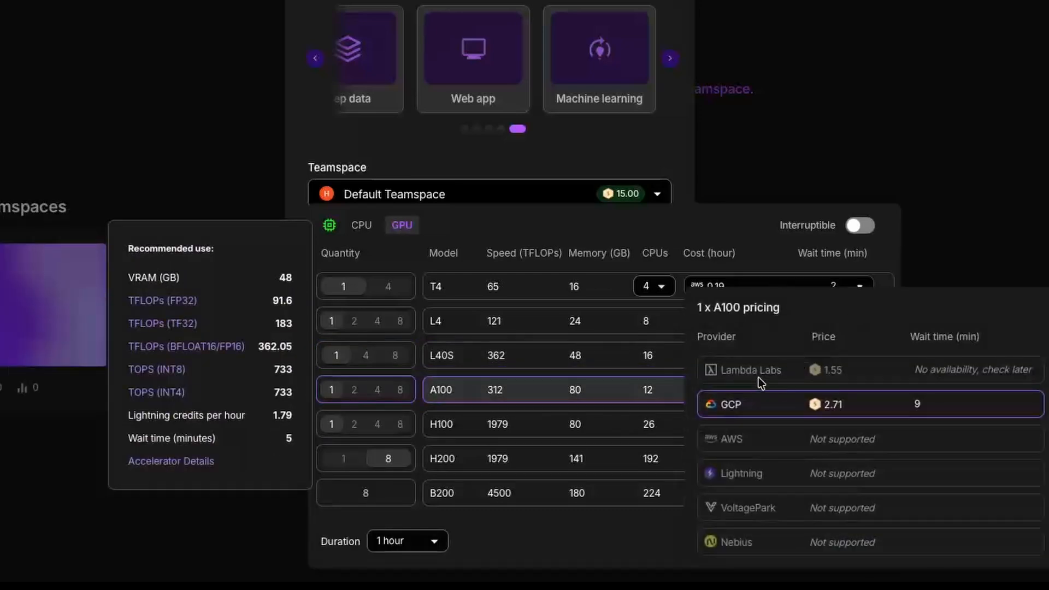
{"action": "mouse_move", "coordinate": [761, 382]}
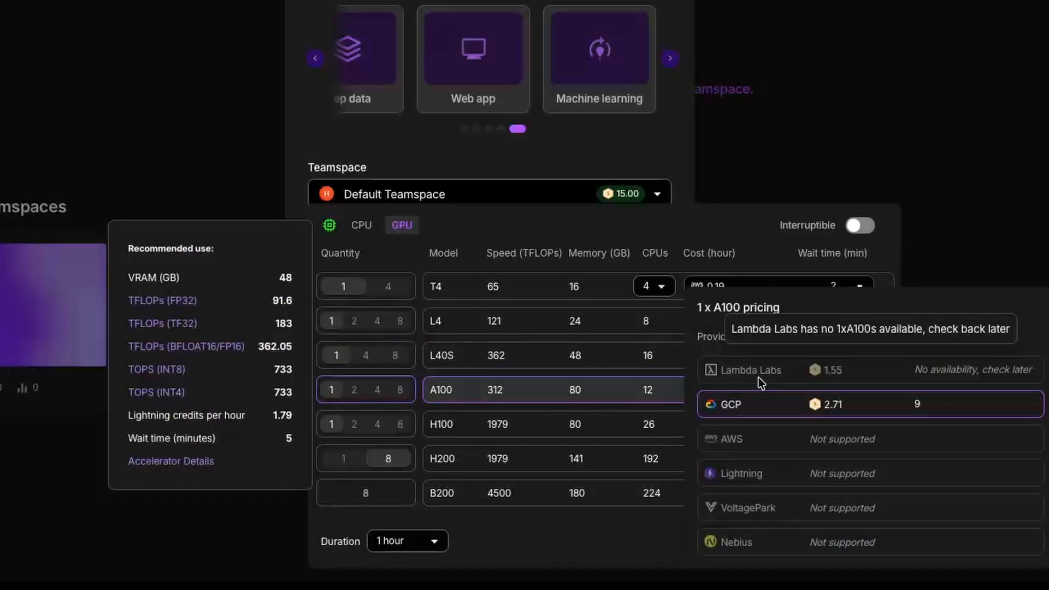
{"action": "left_click", "coordinate": [558, 388]}
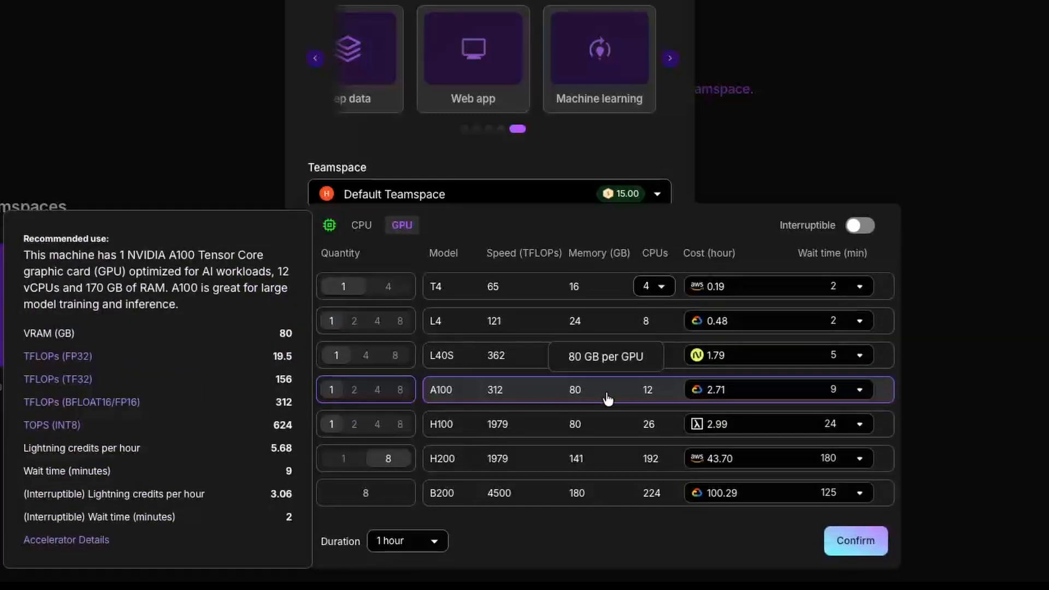
{"action": "left_click", "coordinate": [701, 394]}
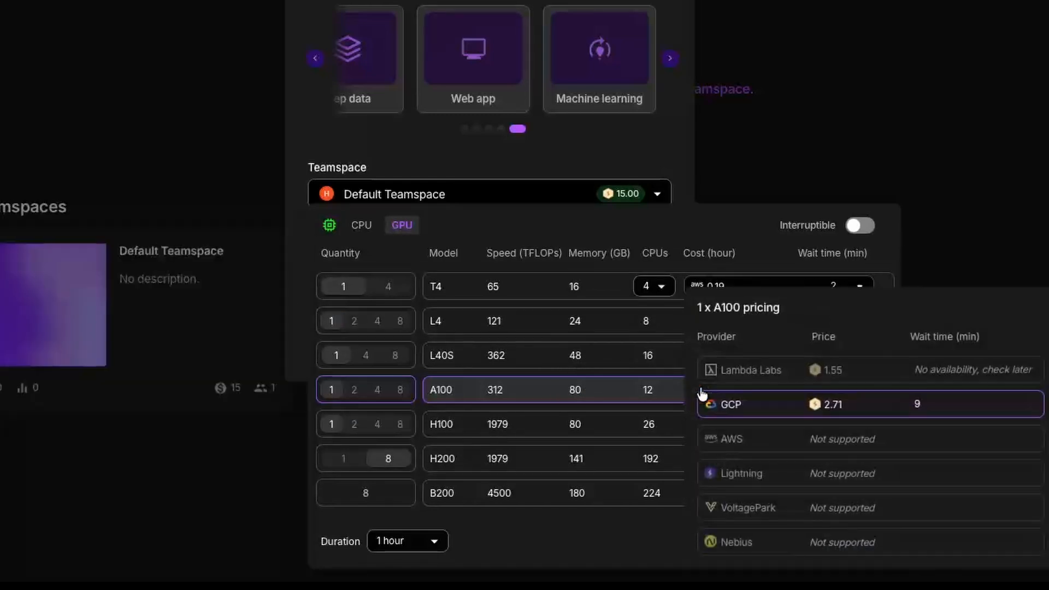
{"action": "mouse_move", "coordinate": [851, 376]}
{"action": "mouse_move", "coordinate": [818, 369]}
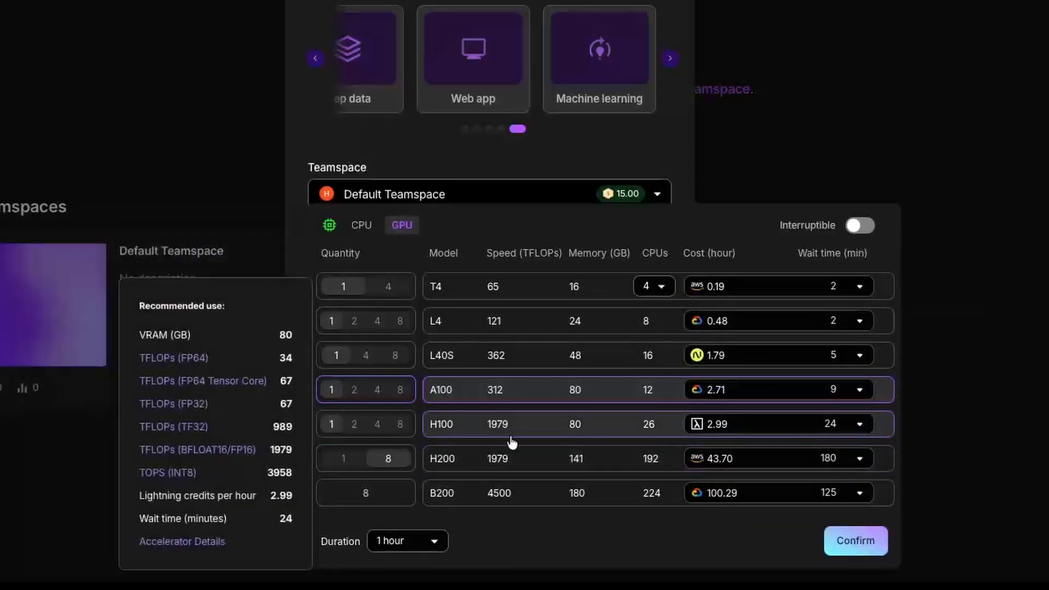
Try the H100 and other GPU quantities, including four A100s, and return the A100 quantity to 1
{"action": "left_click", "coordinate": [440, 436]}
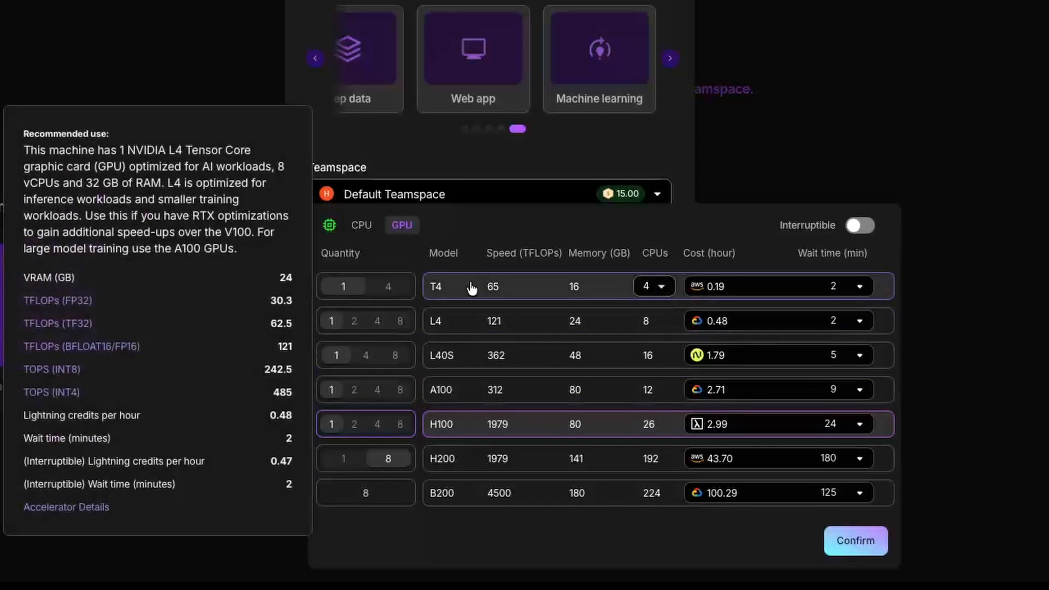
{"action": "left_click", "coordinate": [377, 294]}
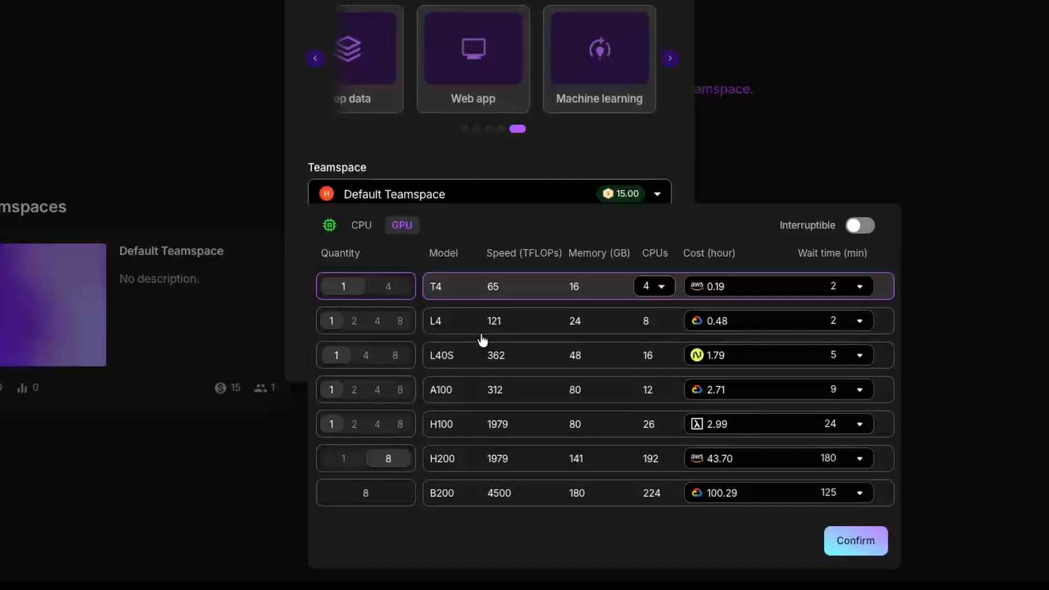
{"action": "left_click", "coordinate": [389, 295]}
{"action": "left_click", "coordinate": [344, 291]}
{"action": "left_click", "coordinate": [384, 392]}
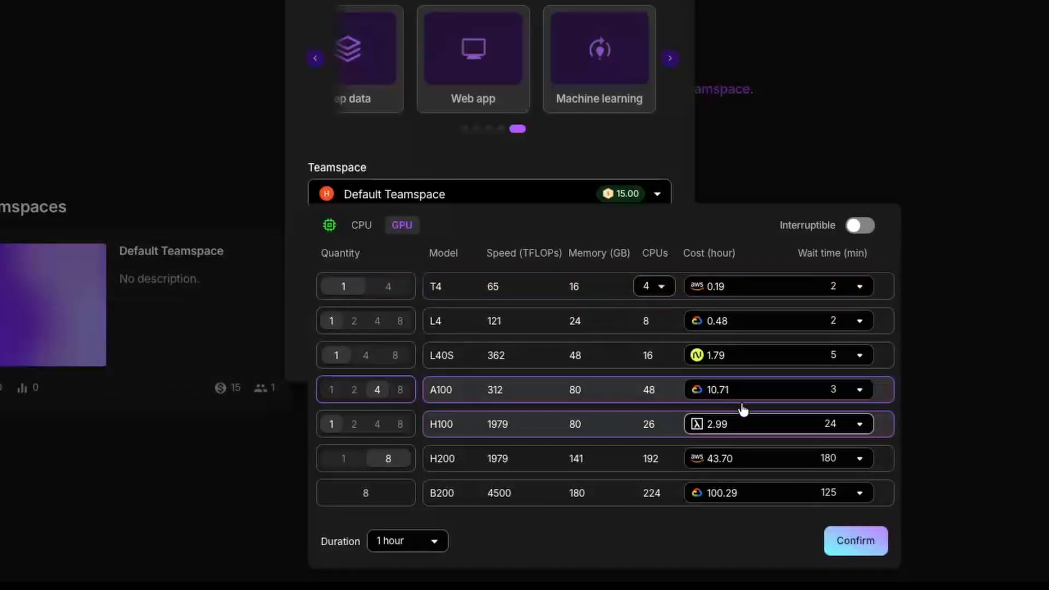
{"action": "mouse_move", "coordinate": [729, 394]}
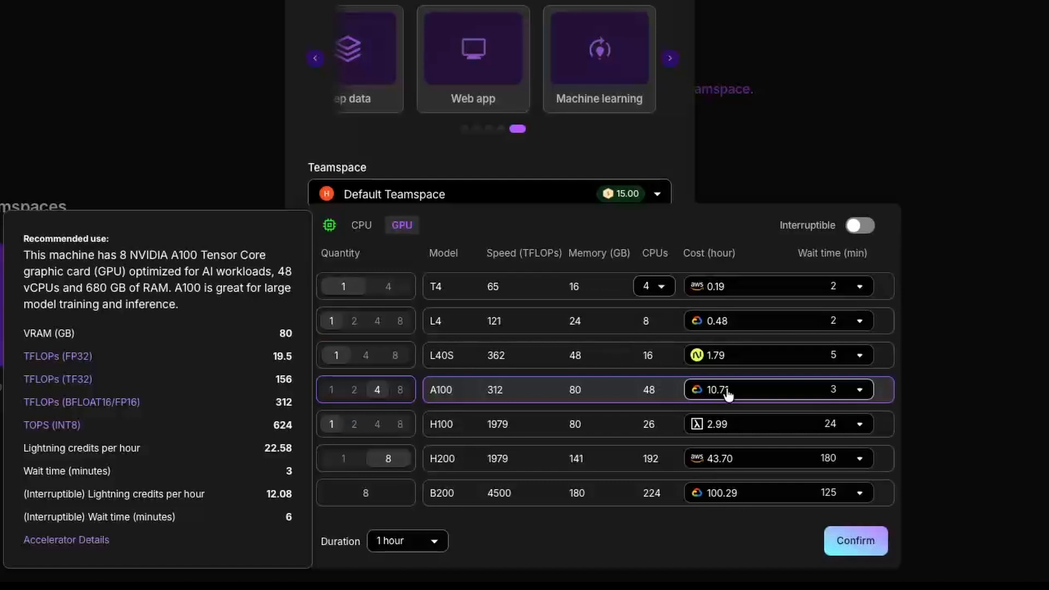
{"action": "left_click", "coordinate": [332, 390]}
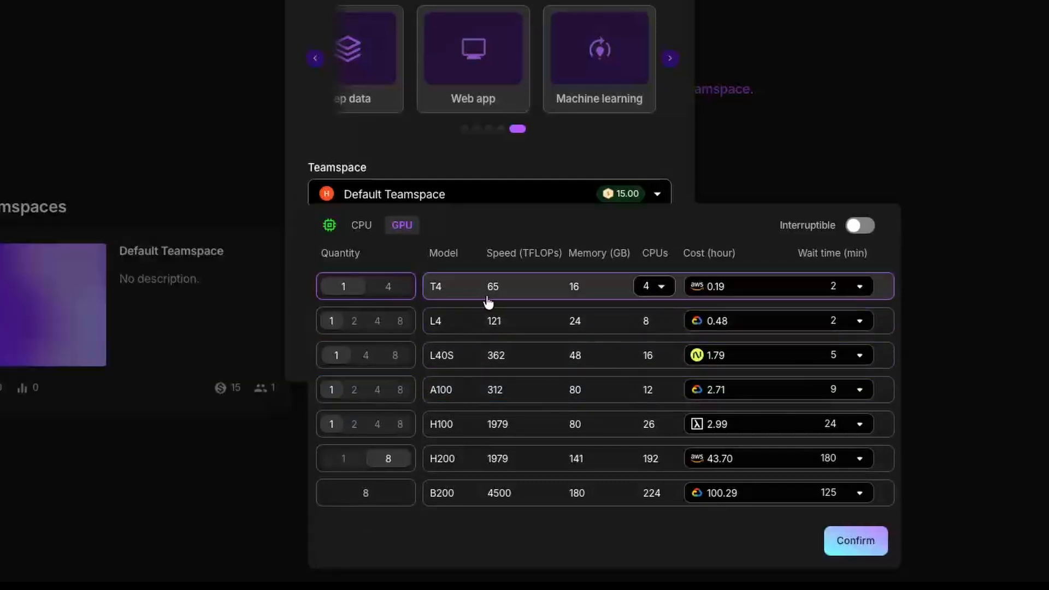
Confirm one T4 GPU on AWS as the machine and start the new studio
{"action": "mouse_move", "coordinate": [517, 300]}
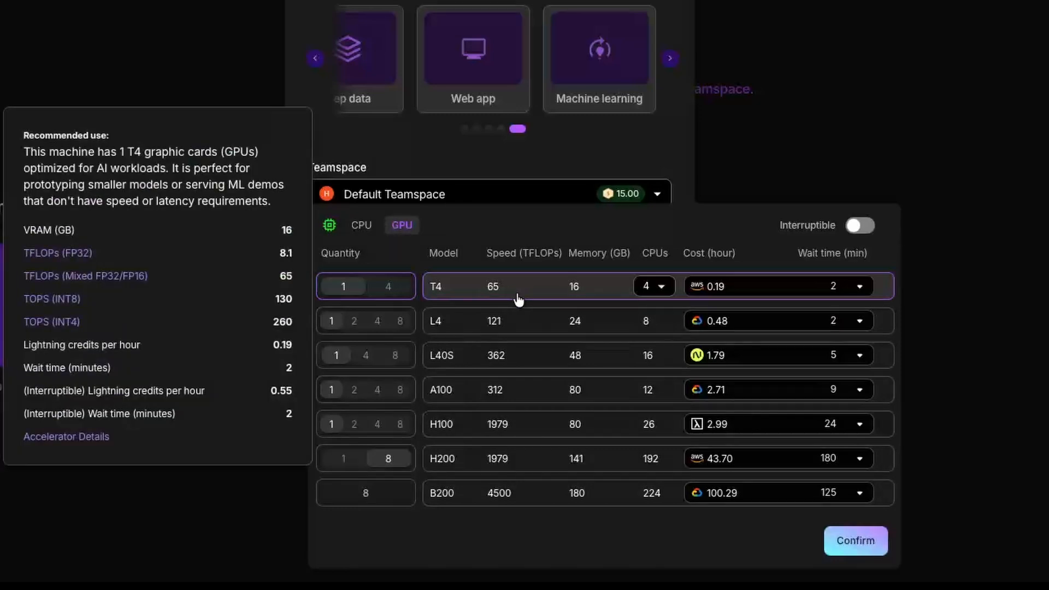
{"action": "left_click", "coordinate": [850, 539]}
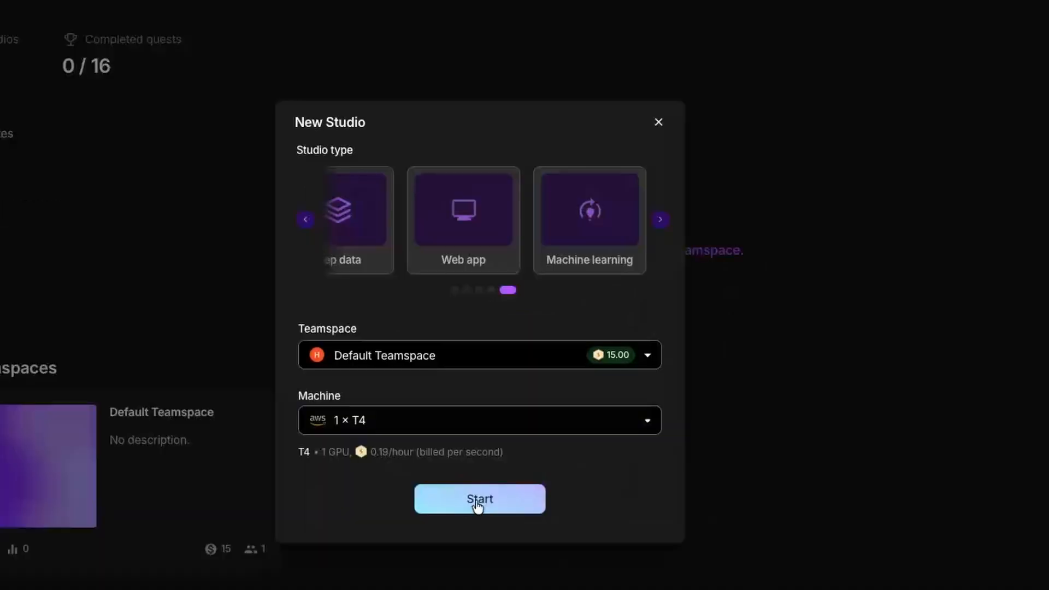
{"action": "left_click", "coordinate": [487, 344]}
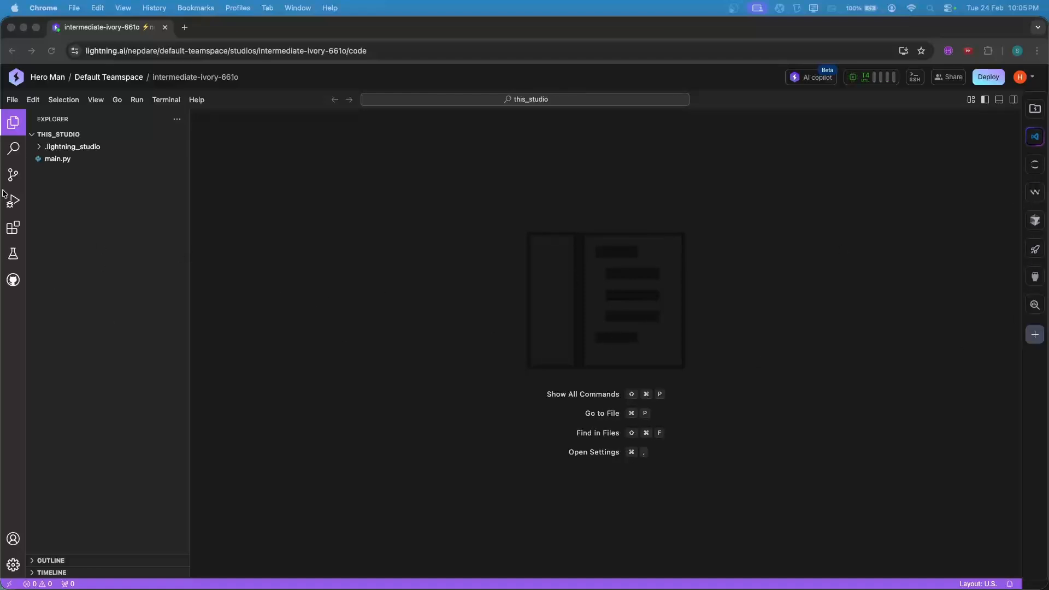
Switch to the local VS Code window and review the whole install_comfyui-v2-better.sh script, selecting all its lines
{"action": "left_click", "coordinate": [58, 159]}
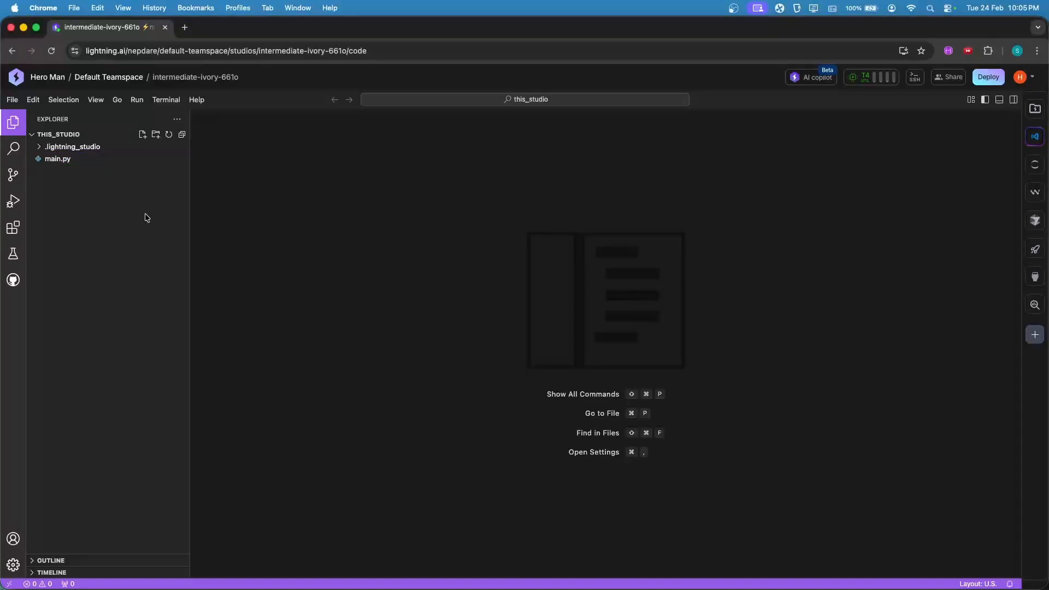
{"action": "key", "text": "ctrl+Right"}
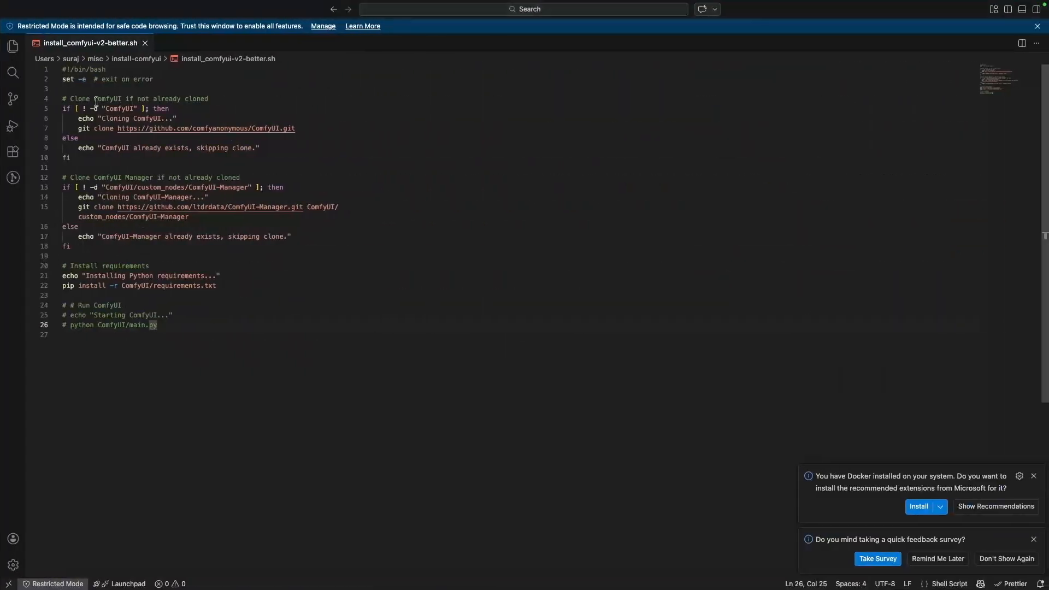
{"action": "left_click_drag", "start_coordinate": [67, 70], "coordinate": [224, 374]}
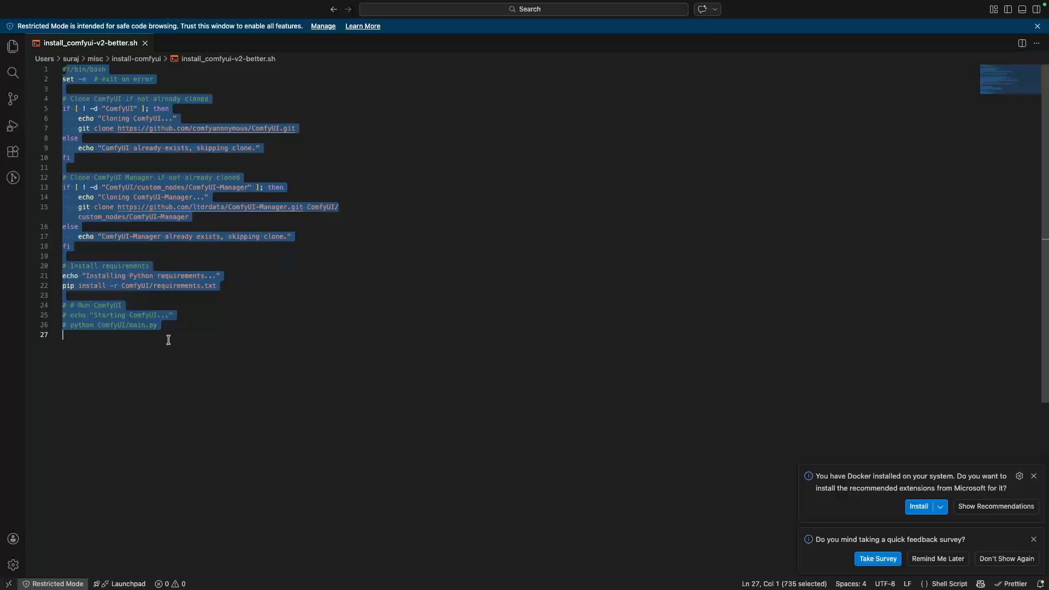
Return to the Lightning AI studio and upload install_comfyui-v2-better.sh from the local install-comfyui folder into the studio's files
{"action": "key", "text": "ctrl+Left"}
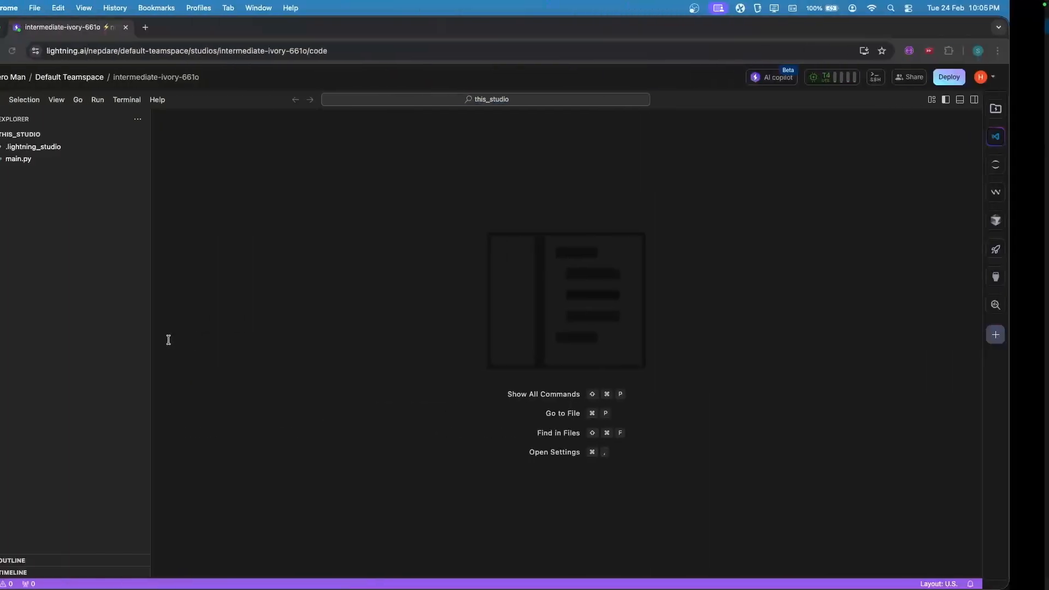
{"action": "key", "text": "ctrl+Right"}
{"action": "key", "text": "ctrl+Left"}
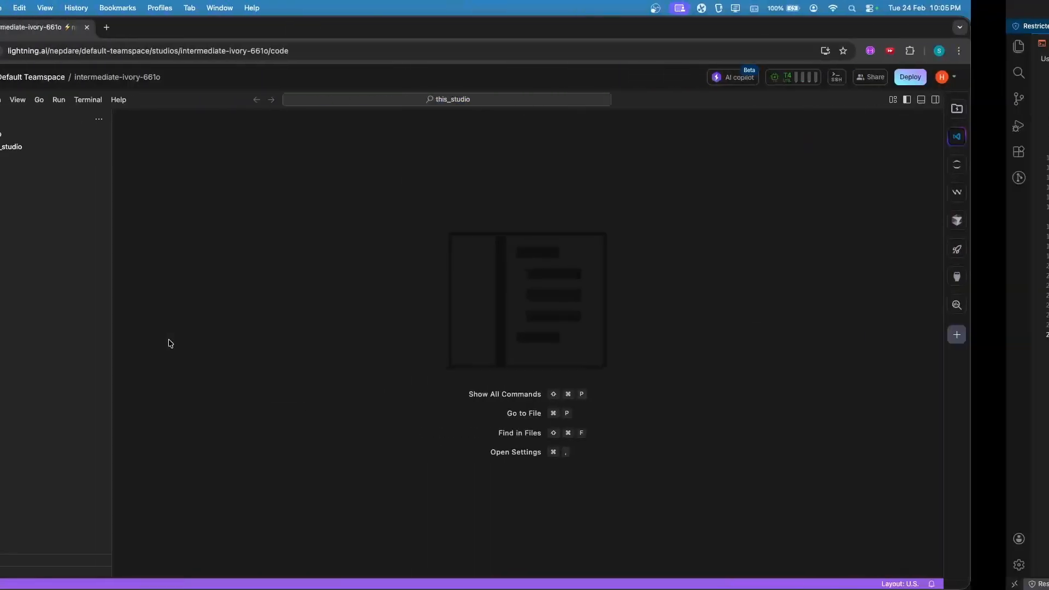
{"action": "key", "text": "super+Tab"}
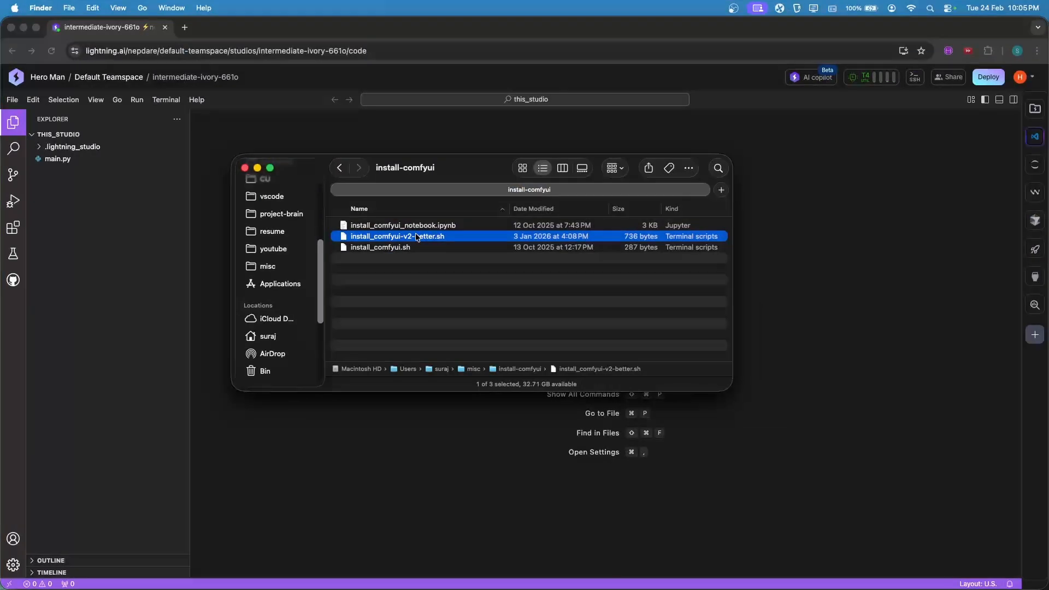
{"action": "left_click_drag", "start_coordinate": [416, 236], "coordinate": [159, 237]}
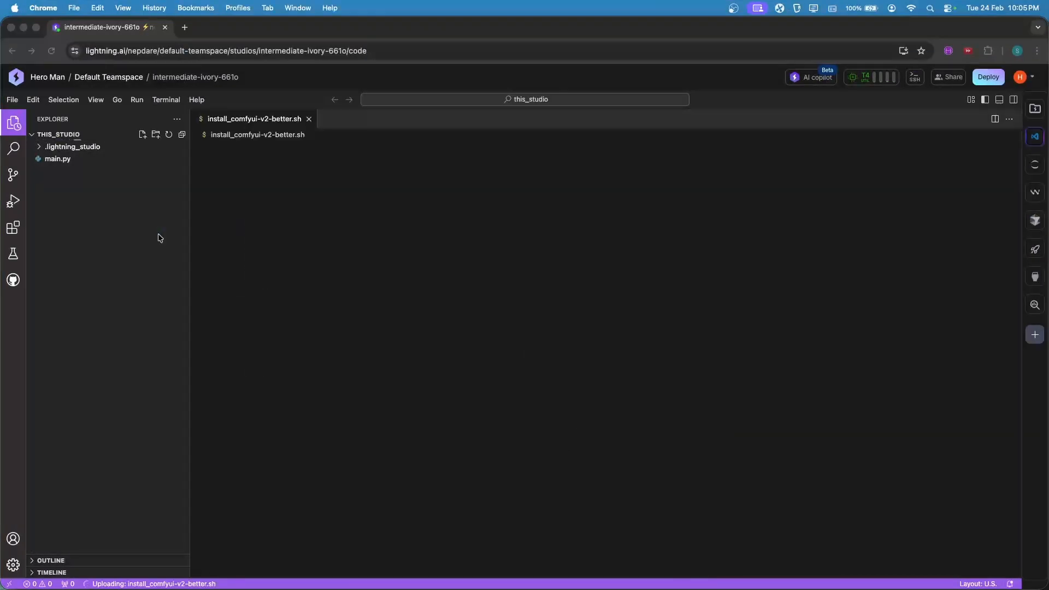
Open a terminal in the studio and run the install script with source install_comfyui-v2-better.sh
{"action": "key", "text": "ctrl+grave"}
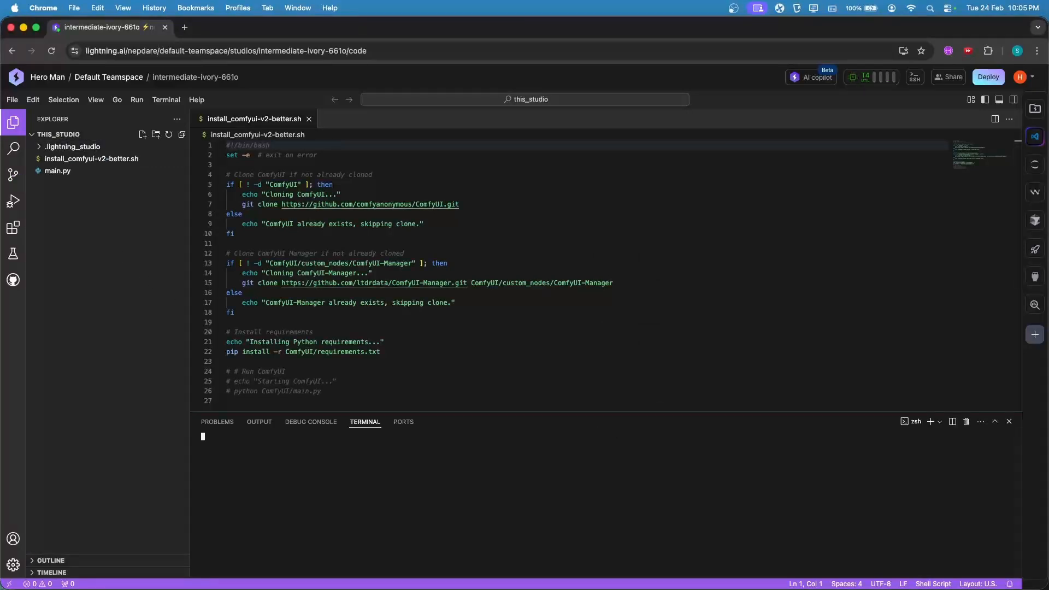
{"action": "type", "text": "souyce install"}
{"action": "key", "text": "Tab"}
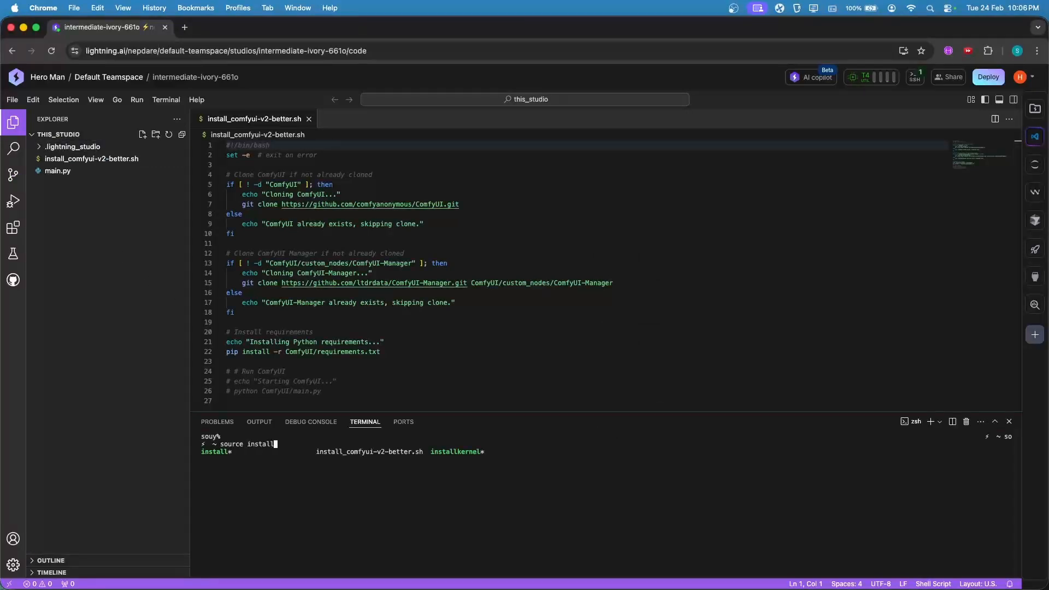
{"action": "key", "text": "Tab"}
{"action": "key", "text": "Return"}
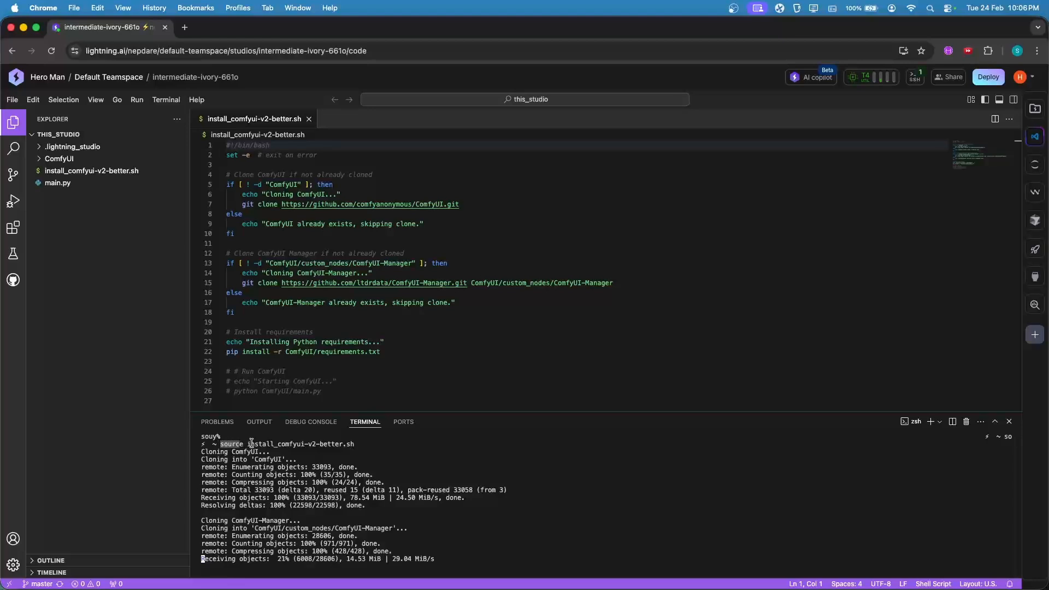
{"action": "left_click_drag", "start_coordinate": [275, 443], "coordinate": [366, 446]}
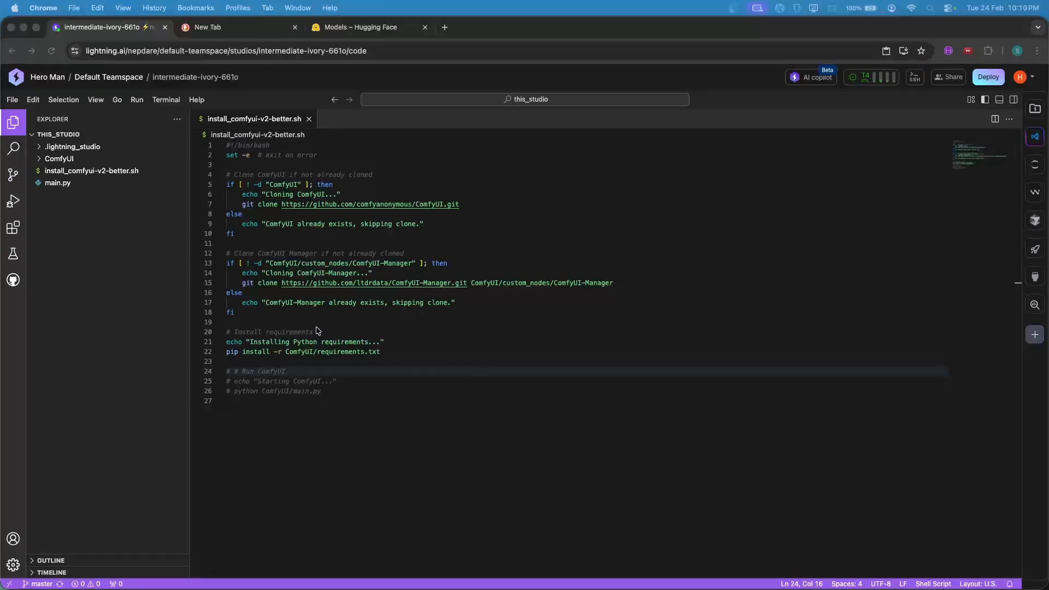
Expand the ComfyUI folder in the studio's files and open its main.py
{"action": "left_click", "coordinate": [38, 159]}
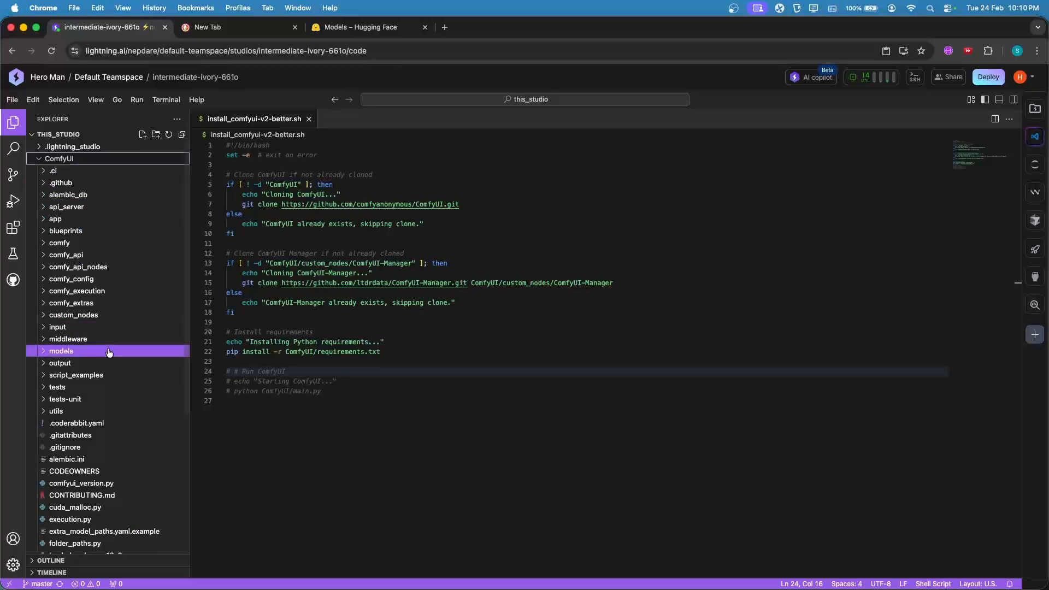
{"action": "scroll", "coordinate": [109, 352], "scroll_direction": "down", "scroll_amount": 4}
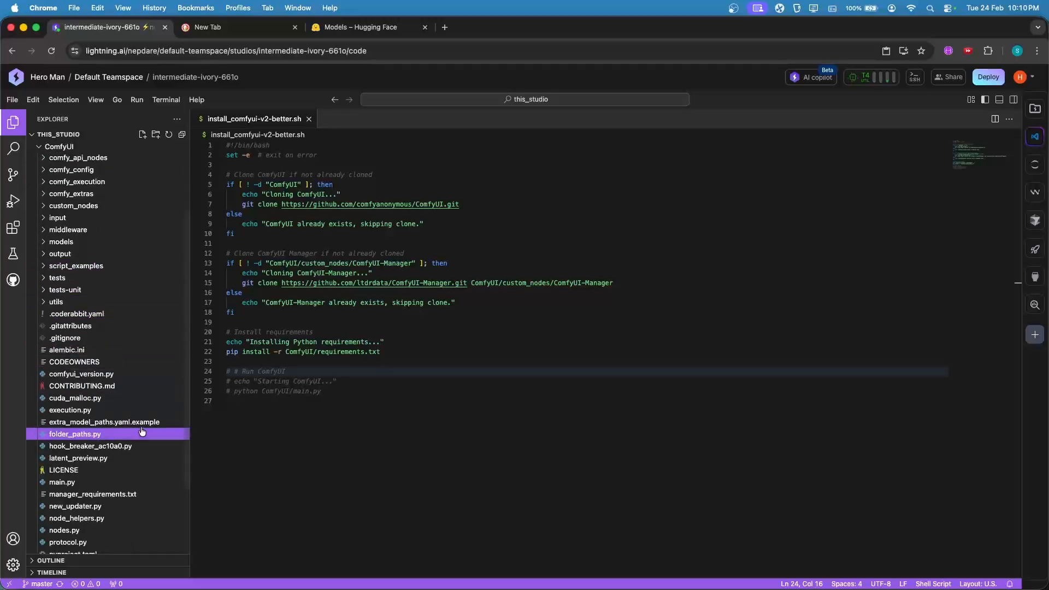
{"action": "left_click", "coordinate": [63, 482]}
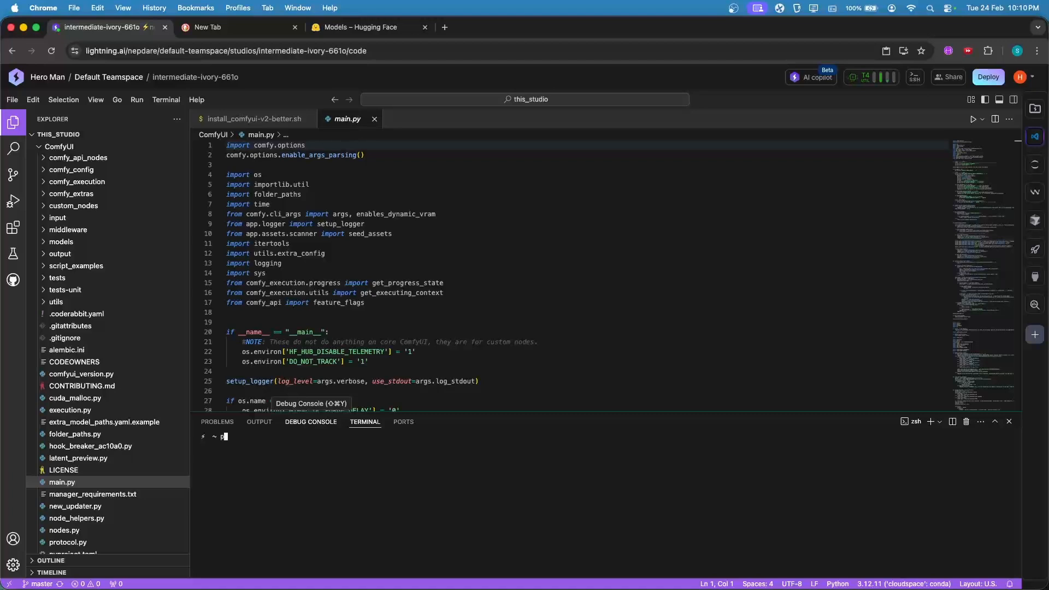
Start the server with python ComfyUI/main.py in the terminal and find the GUI address in its output
{"action": "type", "text": "ython c"}
{"action": "key", "text": "Tab"}
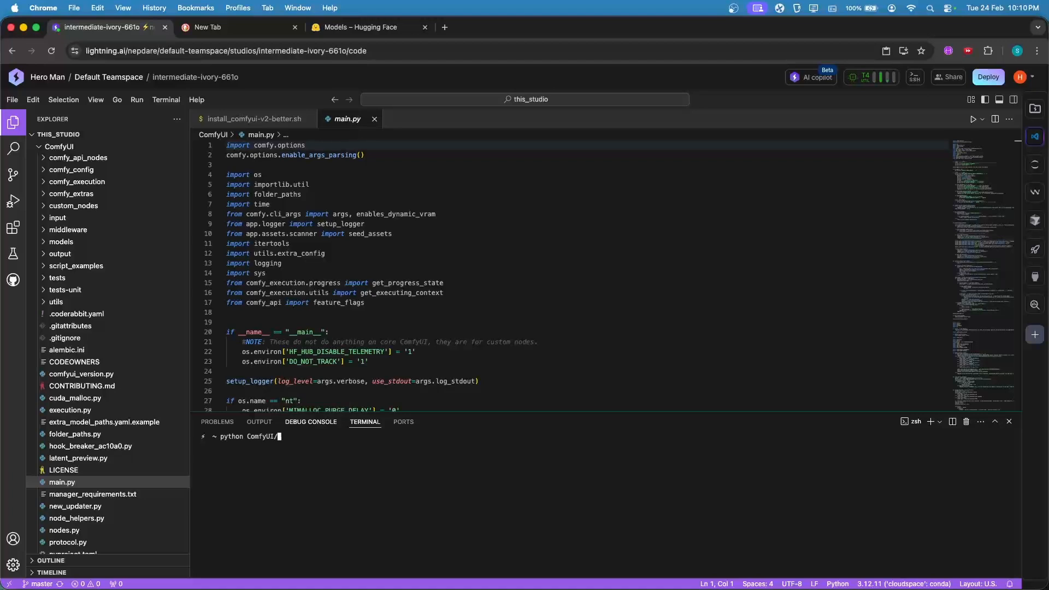
{"action": "key", "text": "Tab"}
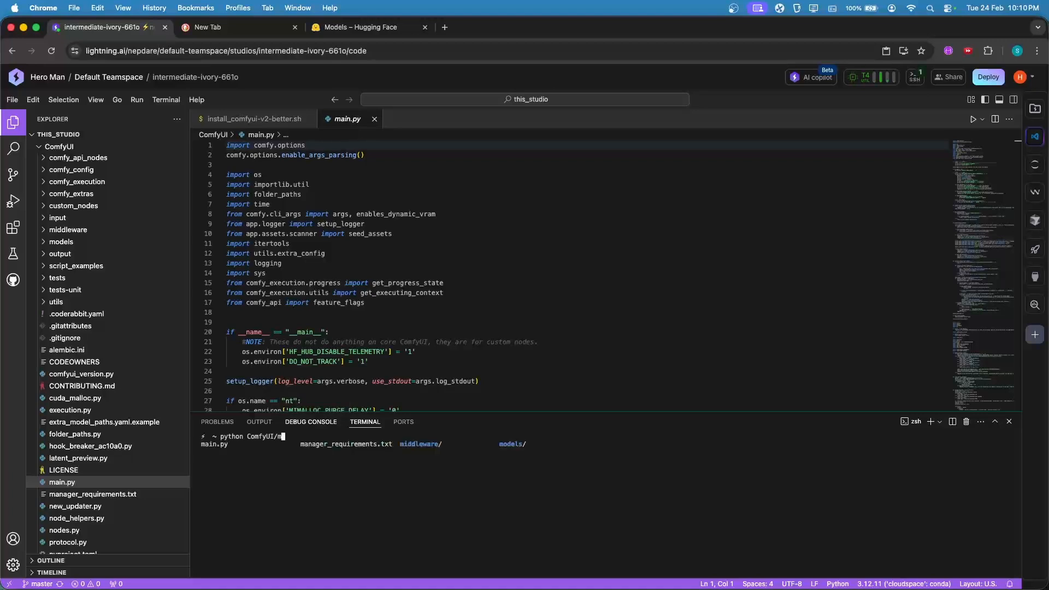
{"action": "type", "text": "ai"}
{"action": "key", "text": "Tab"}
{"action": "key", "text": "Return"}
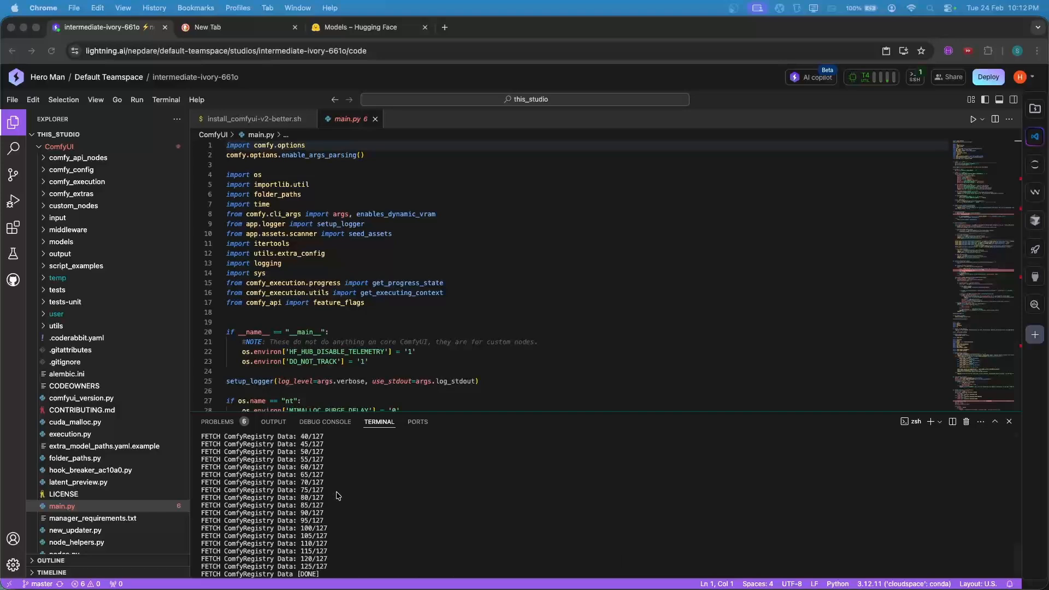
{"action": "scroll", "coordinate": [323, 481], "scroll_direction": "up", "scroll_amount": 5}
{"action": "left_click", "coordinate": [292, 451]}
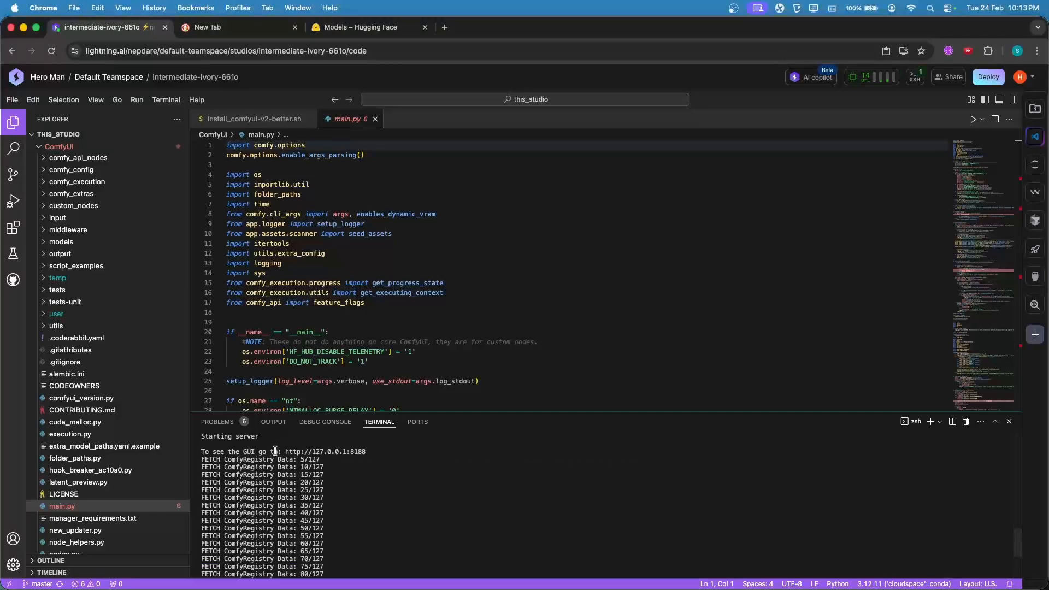
{"action": "left_click_drag", "start_coordinate": [269, 451], "coordinate": [384, 450]}
{"action": "left_click", "coordinate": [344, 451]}
{"action": "scroll", "coordinate": [754, 472], "scroll_direction": "down", "scroll_amount": 5}
Add a new port named Comfyui port with port number 8188 in the studio's Port viewer
{"action": "left_click", "coordinate": [1042, 282]}
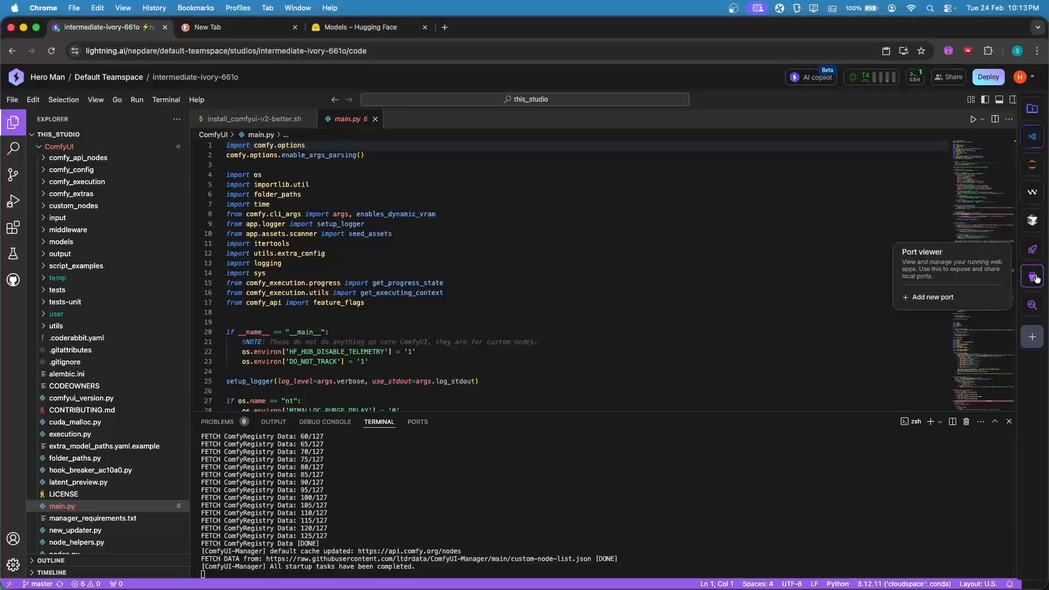
{"action": "left_click", "coordinate": [1037, 279]}
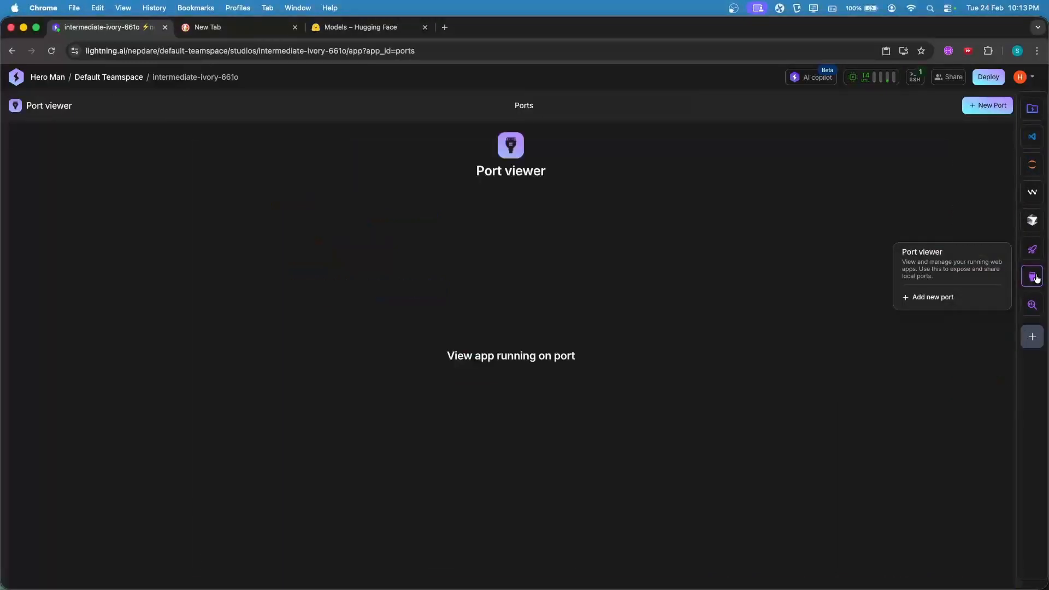
{"action": "left_click", "coordinate": [980, 107]}
{"action": "left_click", "coordinate": [494, 326]}
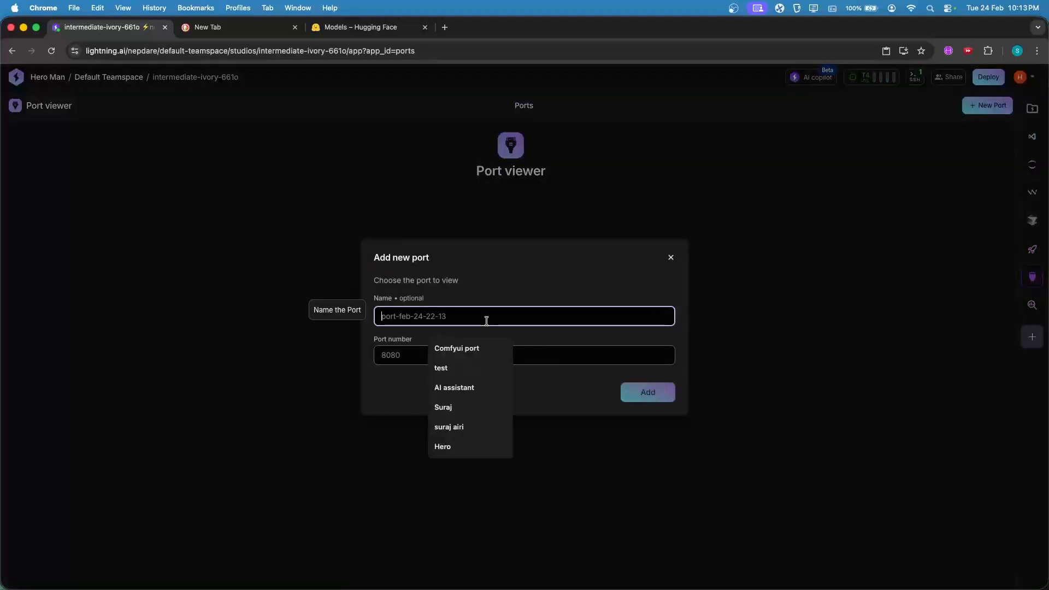
{"action": "left_click", "coordinate": [454, 349]}
{"action": "left_click", "coordinate": [419, 359]}
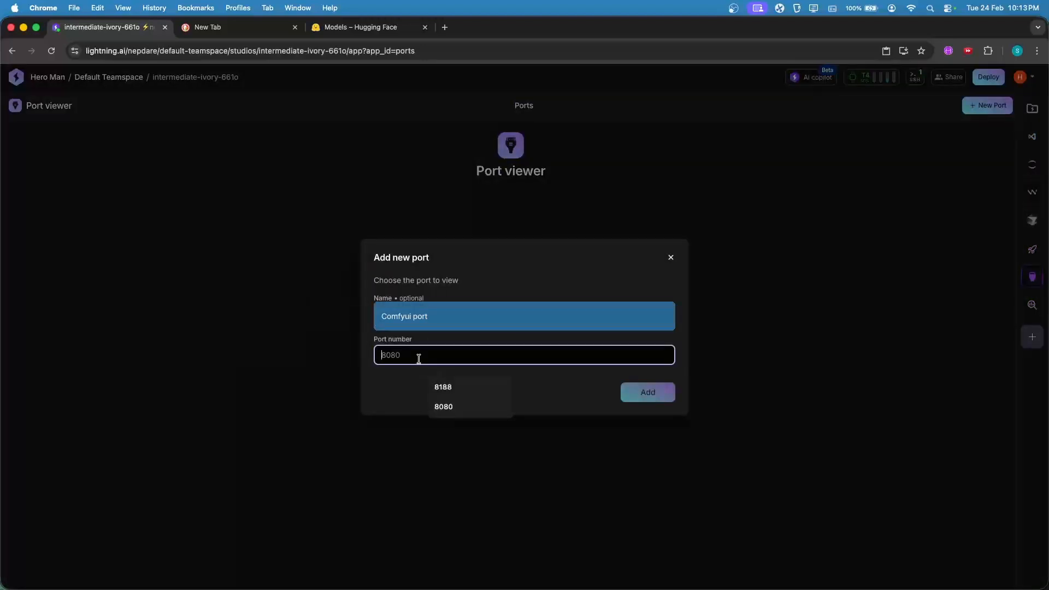
{"action": "left_click", "coordinate": [461, 381]}
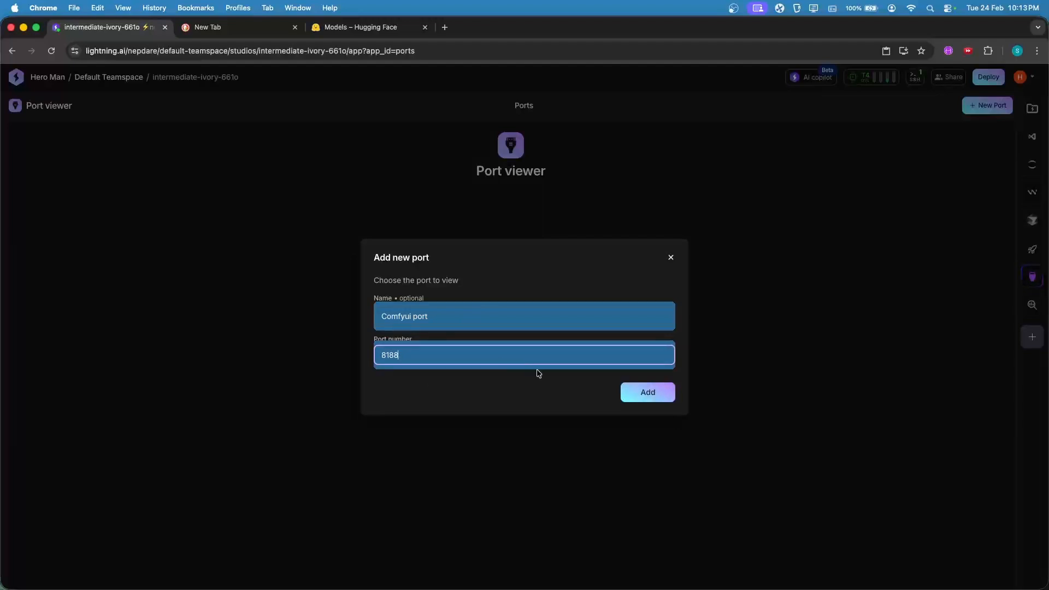
{"action": "double_click", "coordinate": [426, 355]}
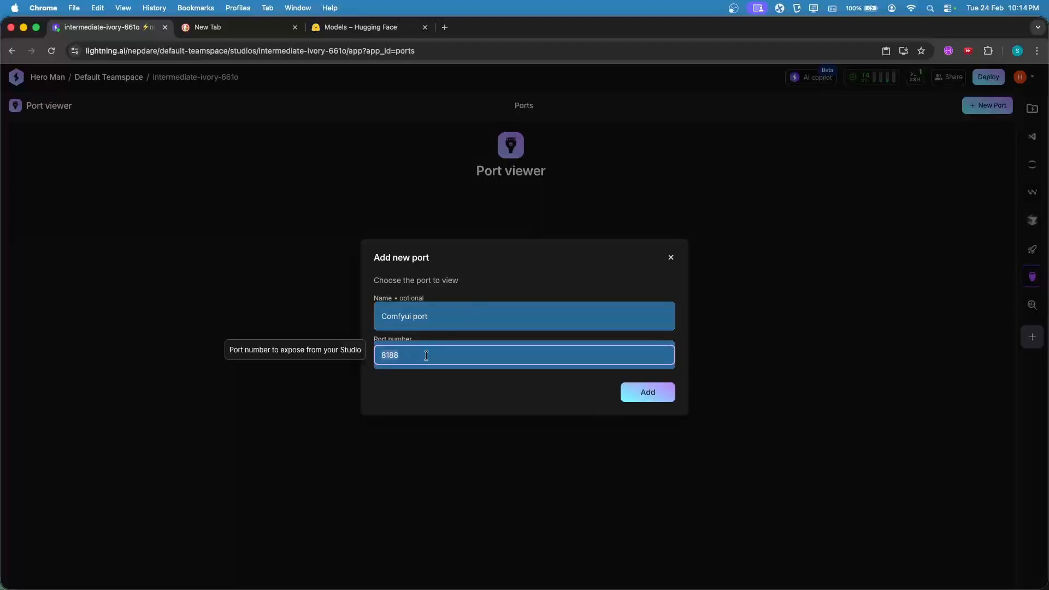
{"action": "left_click", "coordinate": [427, 355]}
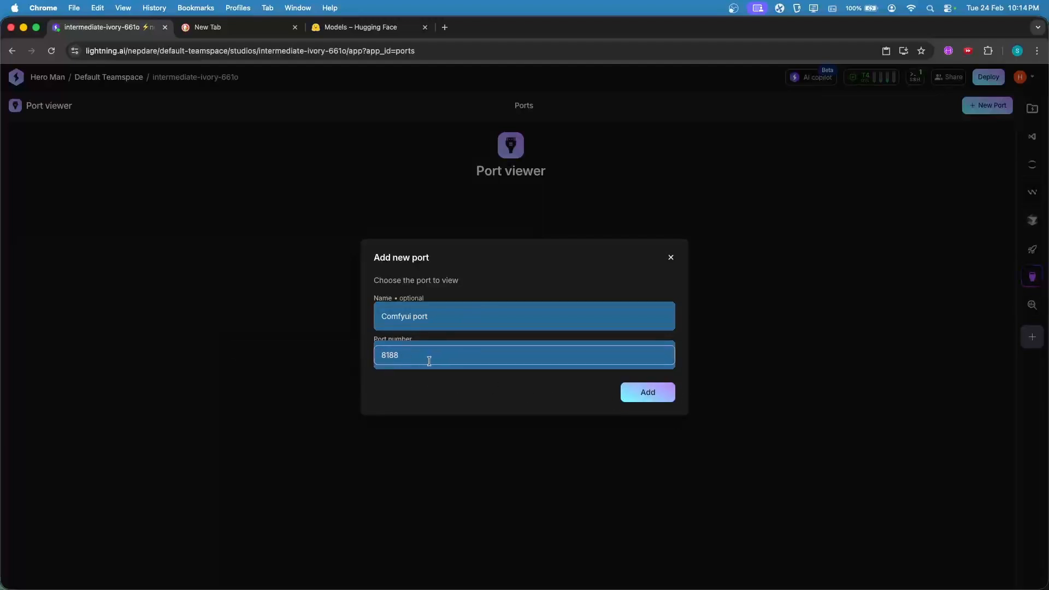
{"action": "left_click", "coordinate": [632, 393]}
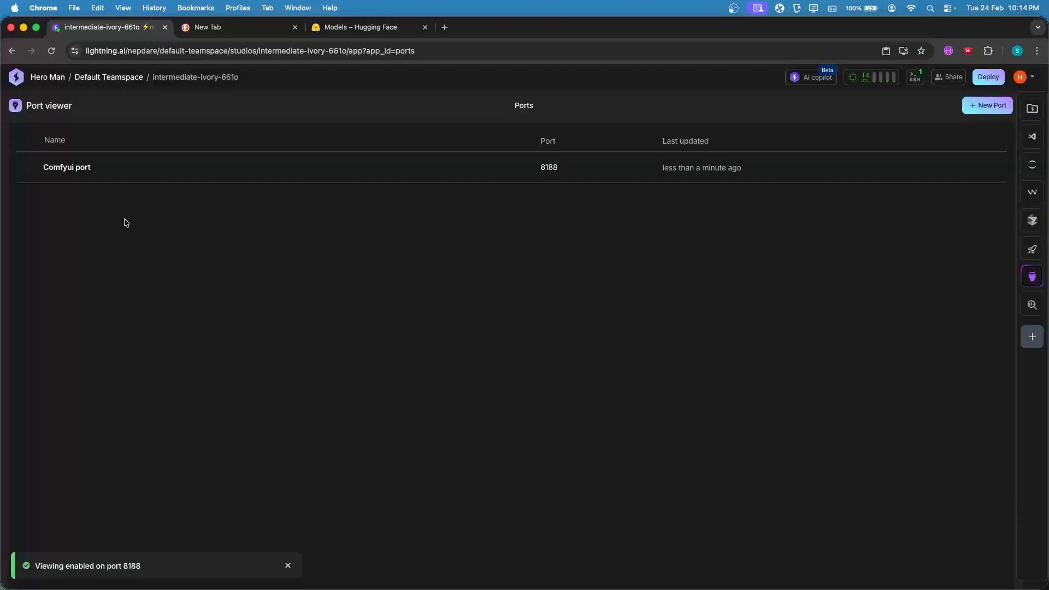
View the Comfyui port entry, copy its public link and load that link in a new browser tab
{"action": "left_click", "coordinate": [74, 172]}
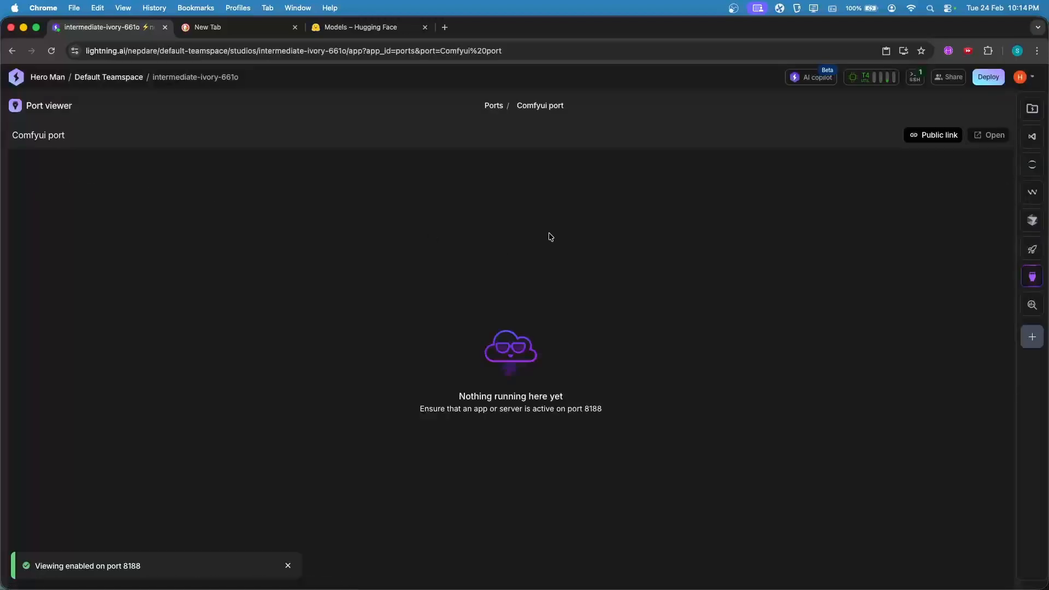
{"action": "left_click", "coordinate": [916, 137]}
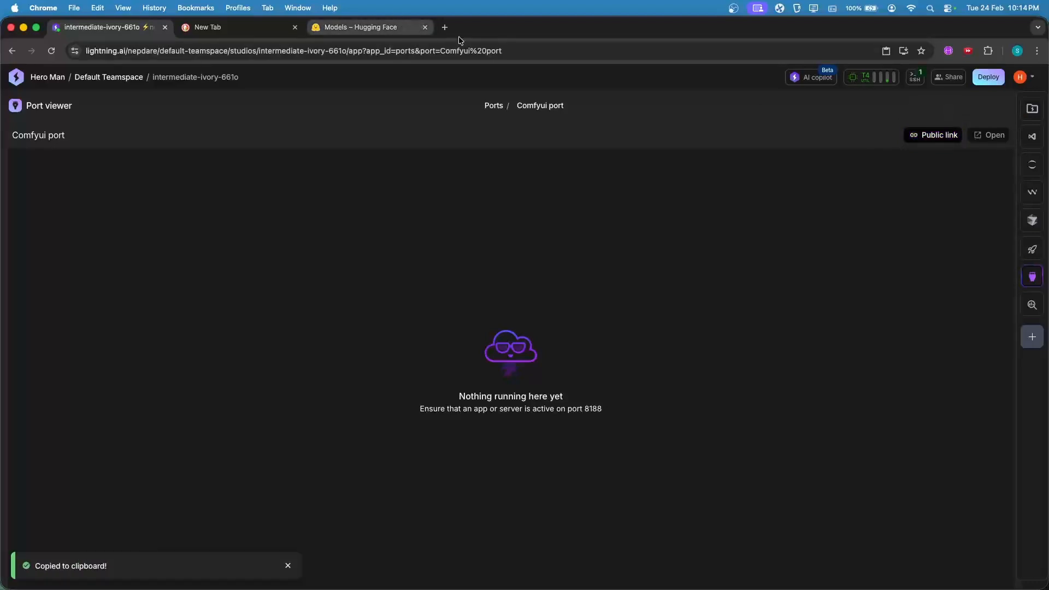
{"action": "left_click", "coordinate": [442, 29]}
{"action": "key", "text": "super+v"}
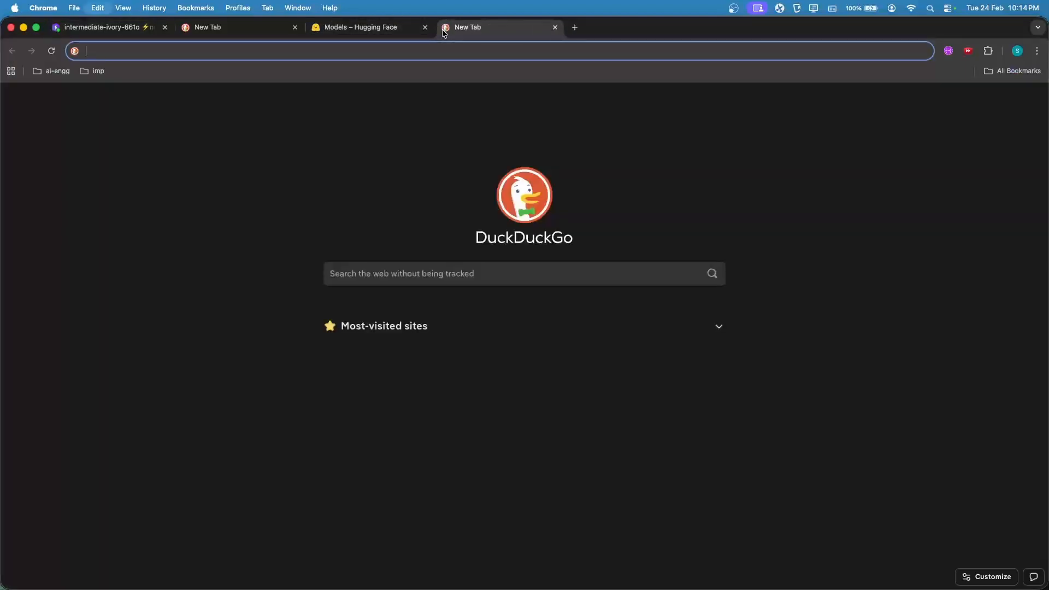
{"action": "key", "text": "Return"}
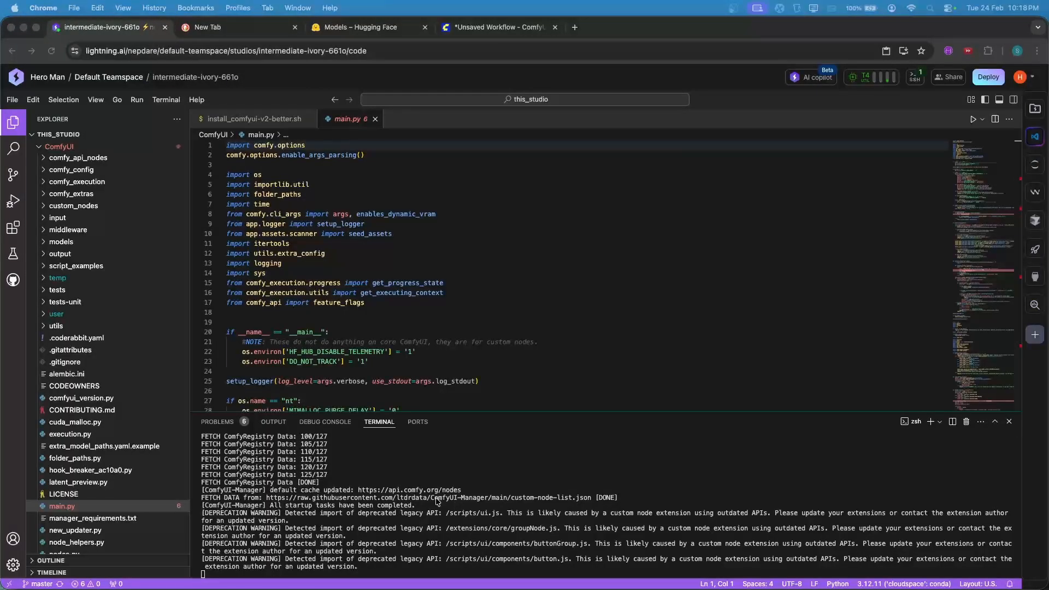
Look through the server log in the studio terminal and load the copied public link in another new tab
{"action": "scroll", "coordinate": [448, 503], "scroll_direction": "up", "scroll_amount": 10}
{"action": "scroll", "coordinate": [437, 501], "scroll_direction": "down", "scroll_amount": 10}
{"action": "left_click", "coordinate": [574, 27]}
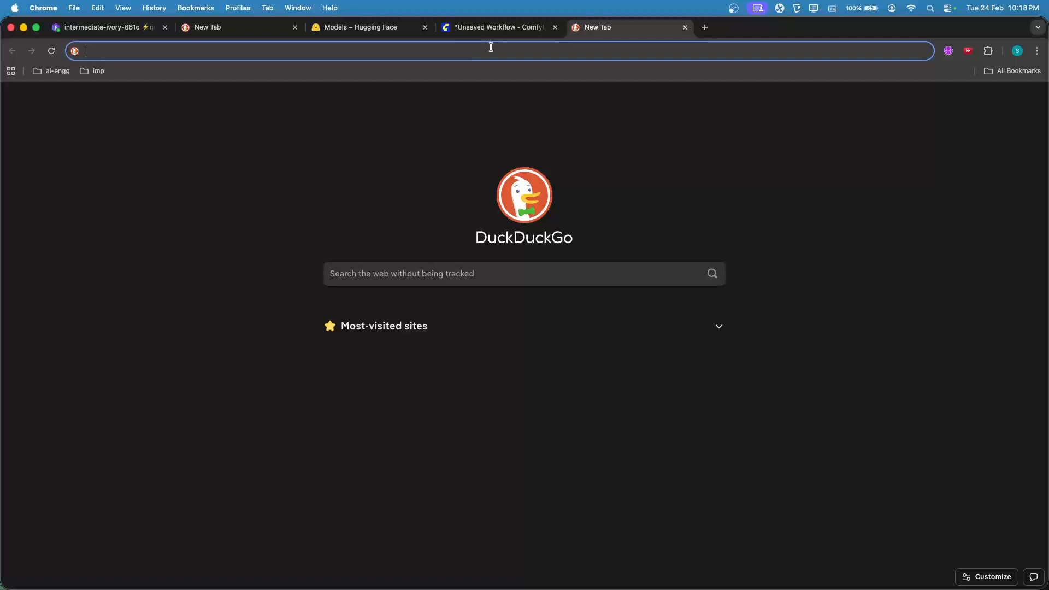
{"action": "key", "text": "super+v"}
{"action": "key", "text": "Return"}
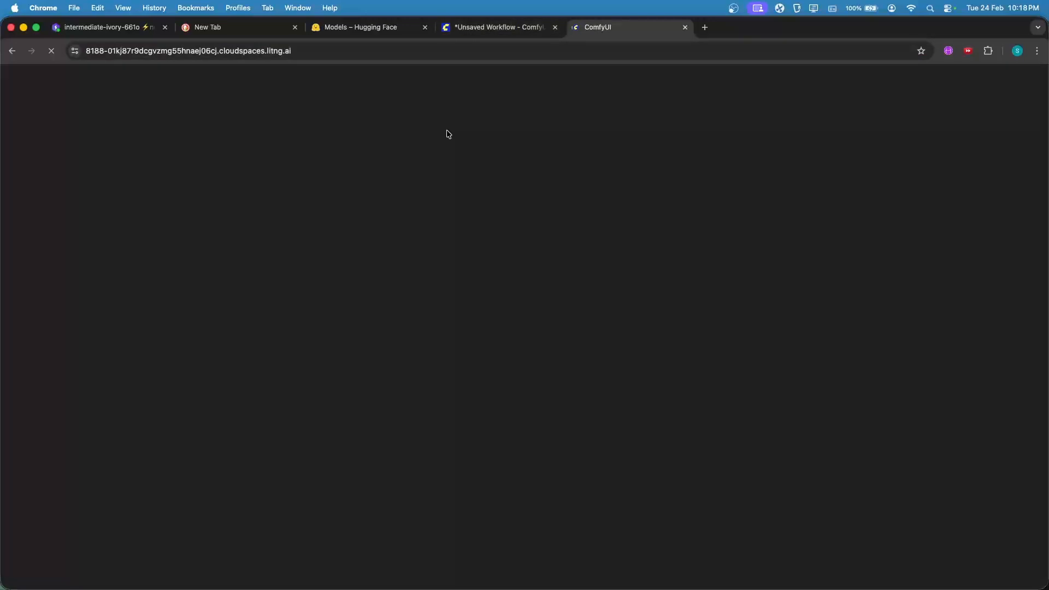
Check the studio's T4 utilization, and close the Templates dialog in the first ComfyUI tab
{"action": "left_click", "coordinate": [78, 26]}
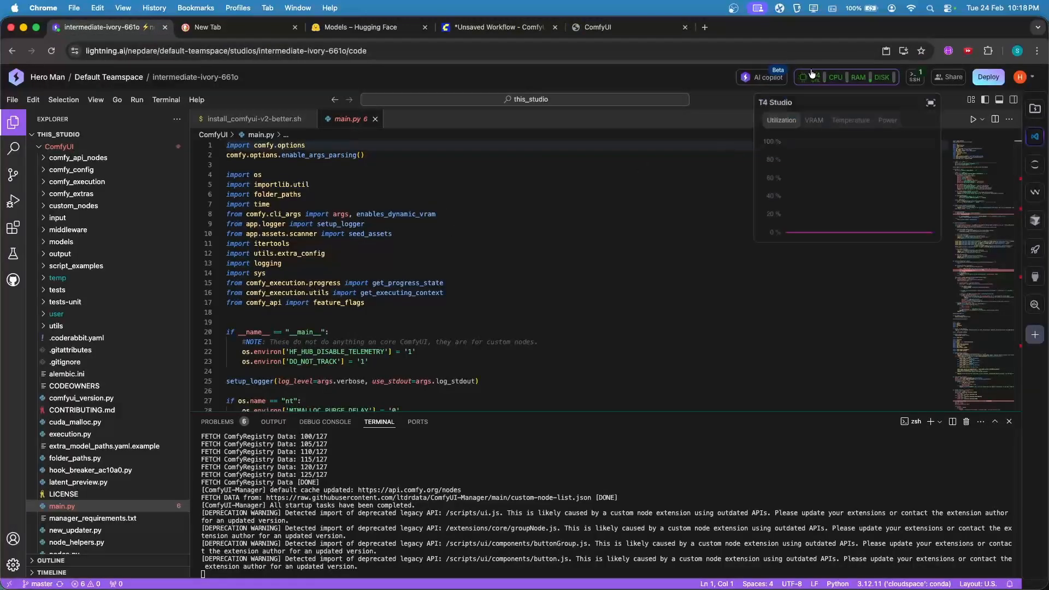
{"action": "left_click", "coordinate": [625, 29]}
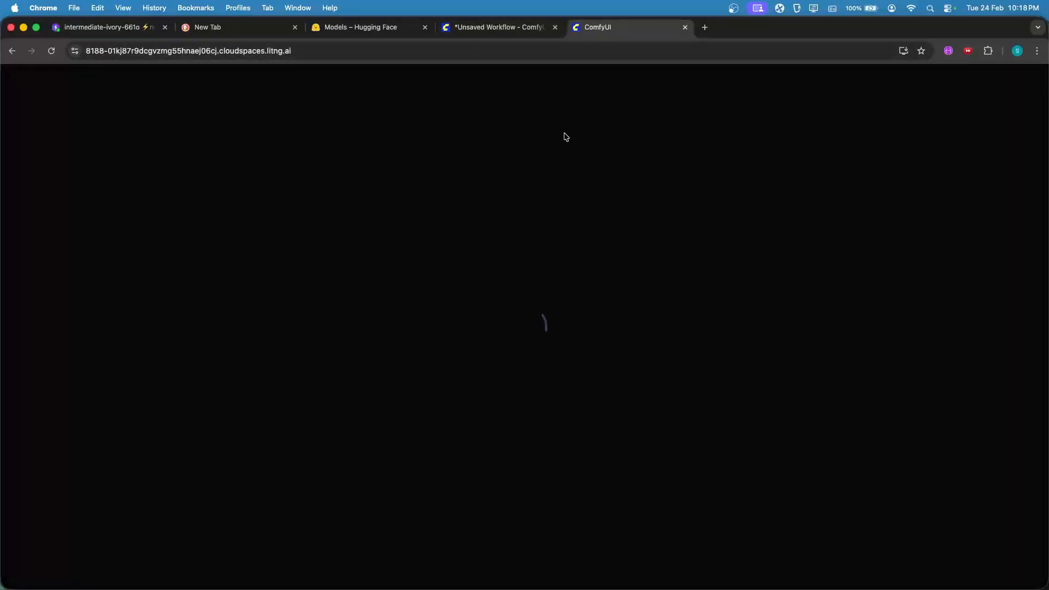
{"action": "left_click", "coordinate": [495, 27]}
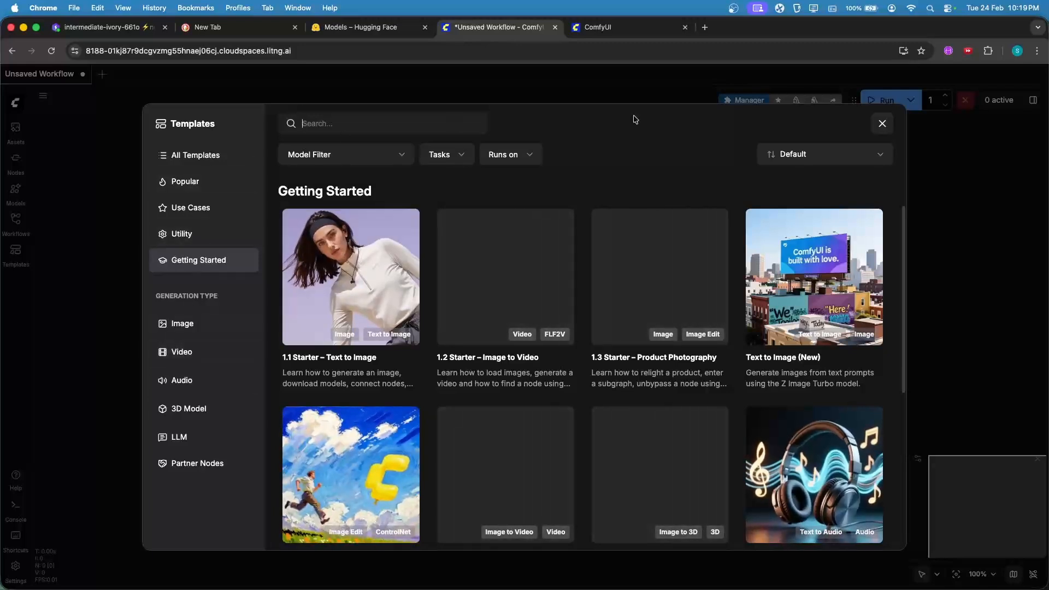
{"action": "left_click", "coordinate": [882, 123]}
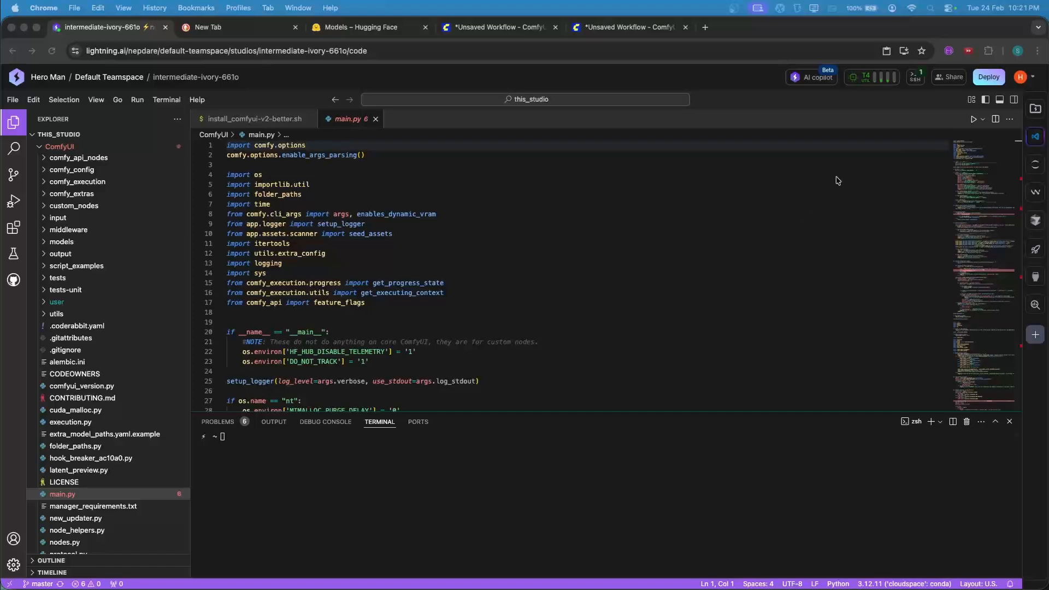
Open the studio's SSH connection options and copy the Mac command for setting up a new computer
{"action": "left_click", "coordinate": [915, 80]}
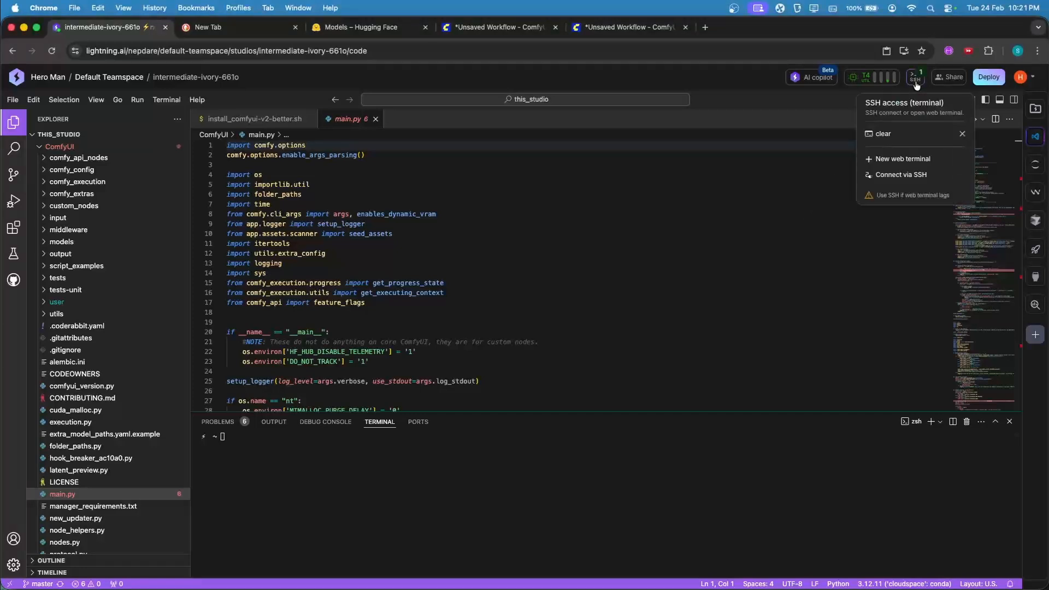
{"action": "left_click", "coordinate": [902, 176]}
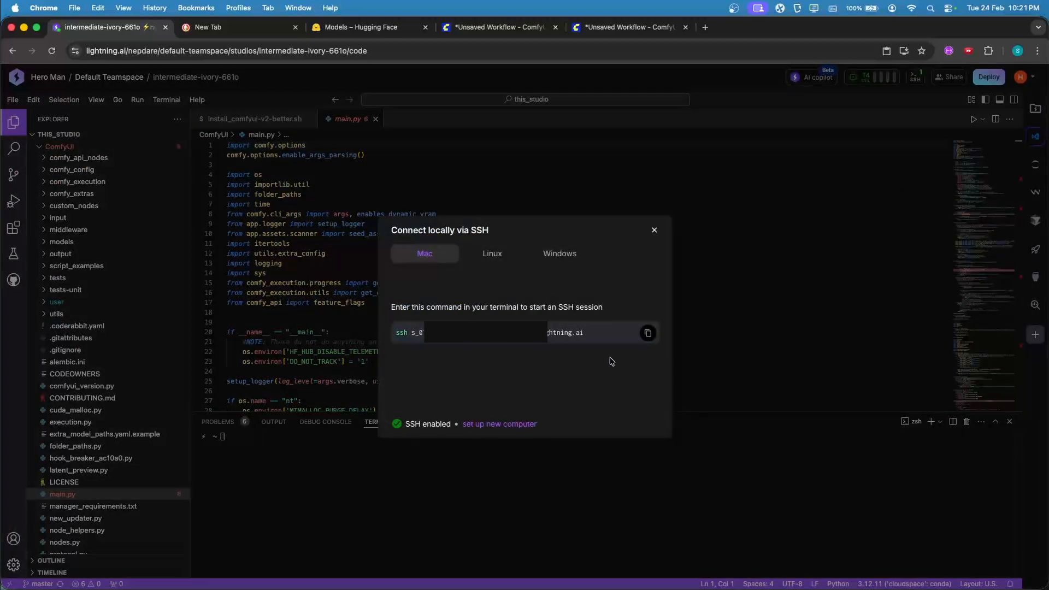
{"action": "left_click", "coordinate": [515, 427]}
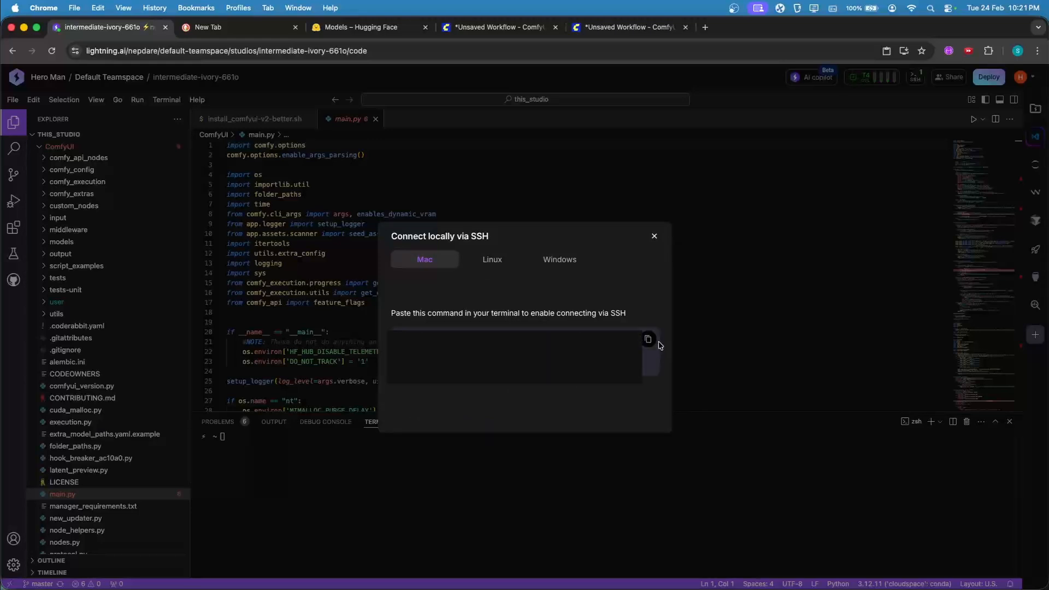
{"action": "left_click", "coordinate": [648, 339]}
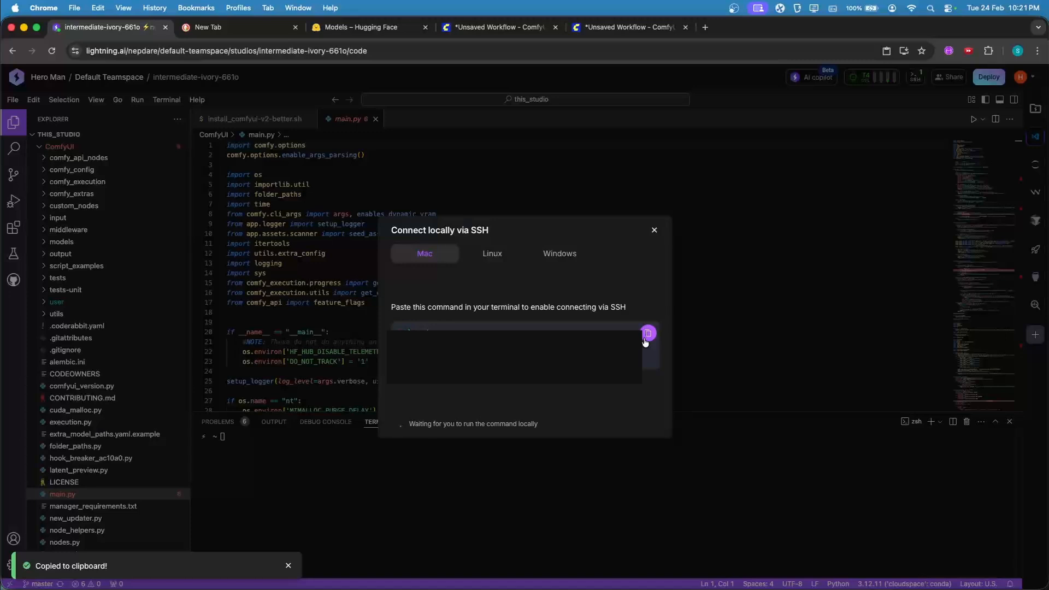
Switch to iTerm and run the copied curl setup command with its setup token to enable SSH access
{"action": "key", "text": "super+space"}
{"action": "type", "text": "iter"}
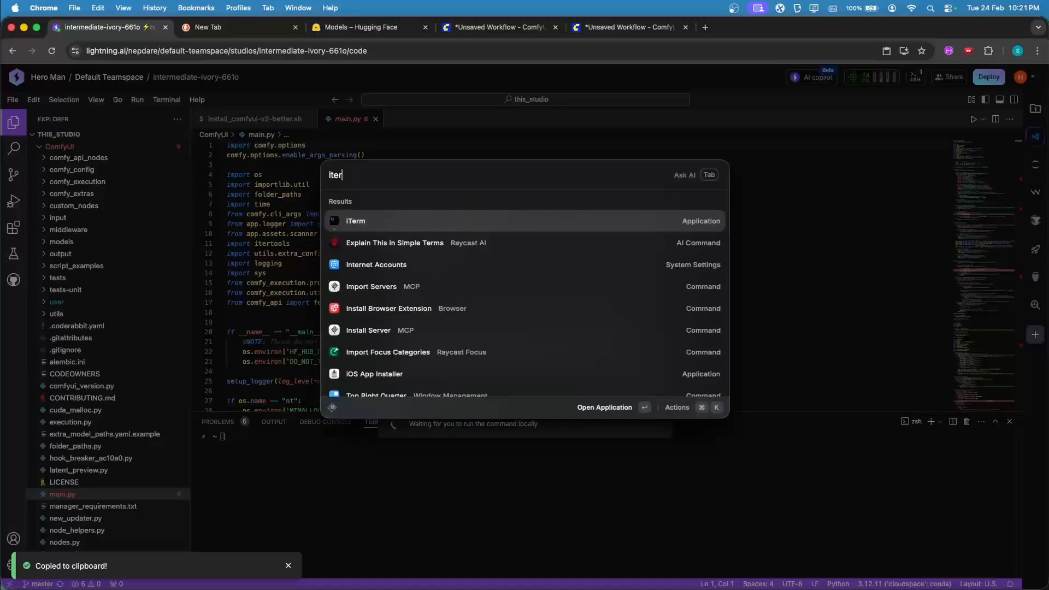
{"action": "key", "text": "Return"}
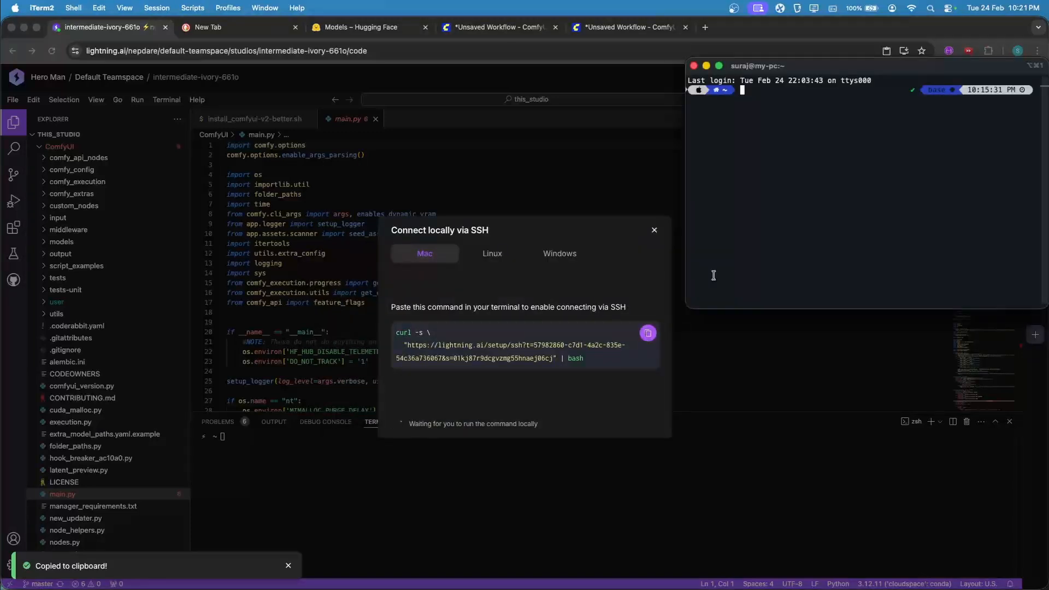
{"action": "right_click", "coordinate": [804, 235]}
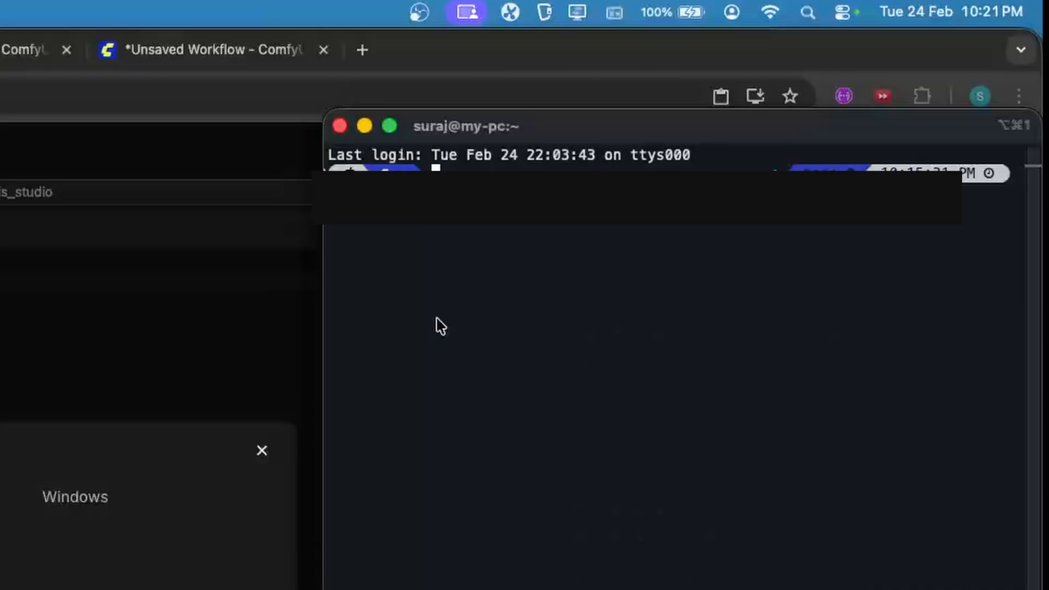
{"action": "left_click", "coordinate": [742, 163]}
{"action": "key", "text": "super+v"}
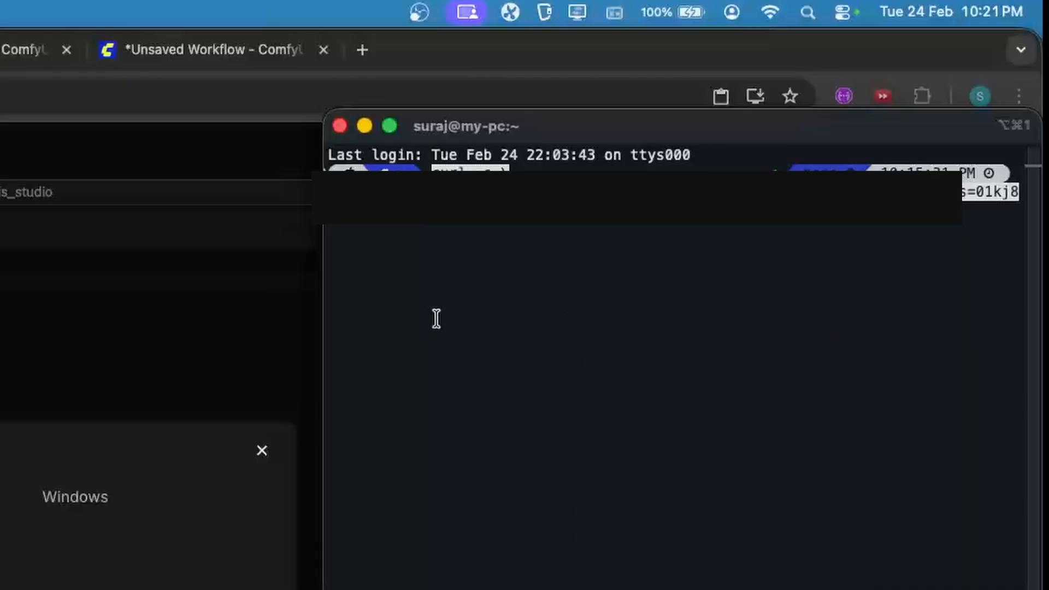
{"action": "key", "text": "Return"}
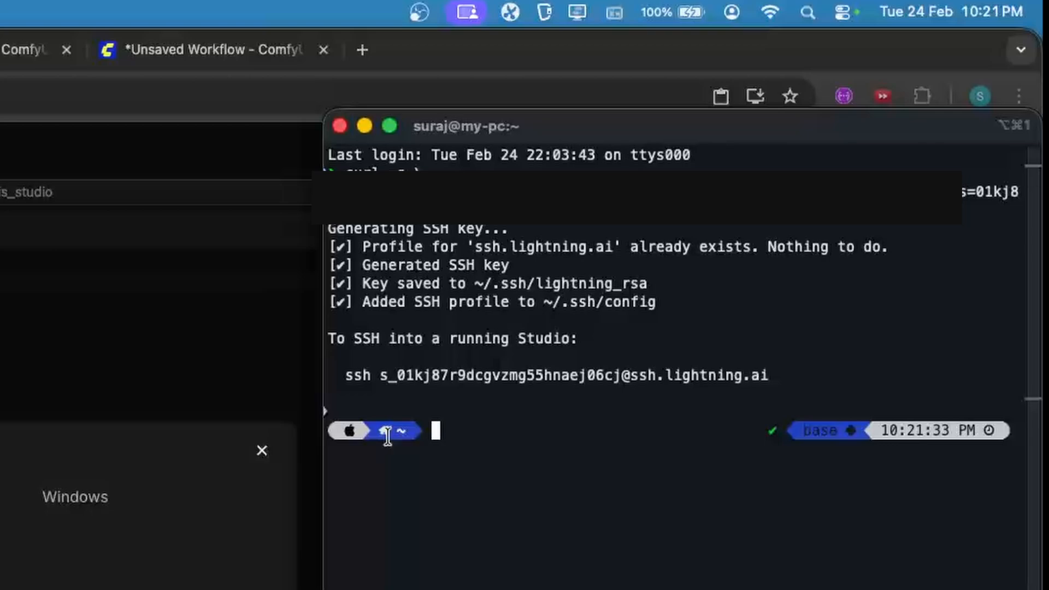
Copy the studio's SSH session command from the Lightning AI dialog and run it in iTerm to connect
{"action": "key", "text": "super+Tab"}
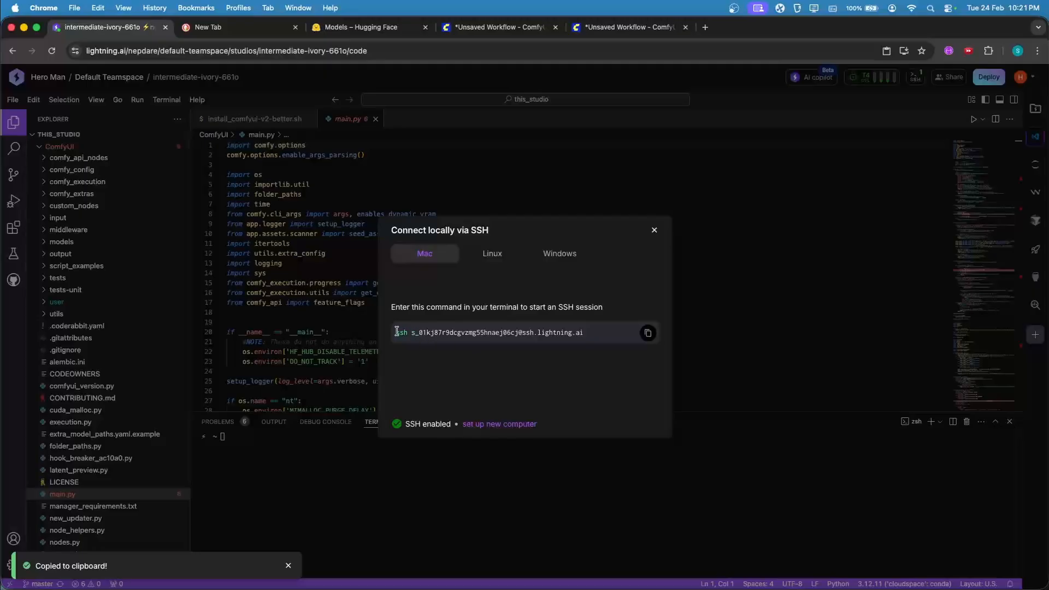
{"action": "left_click_drag", "start_coordinate": [396, 332], "coordinate": [595, 340]}
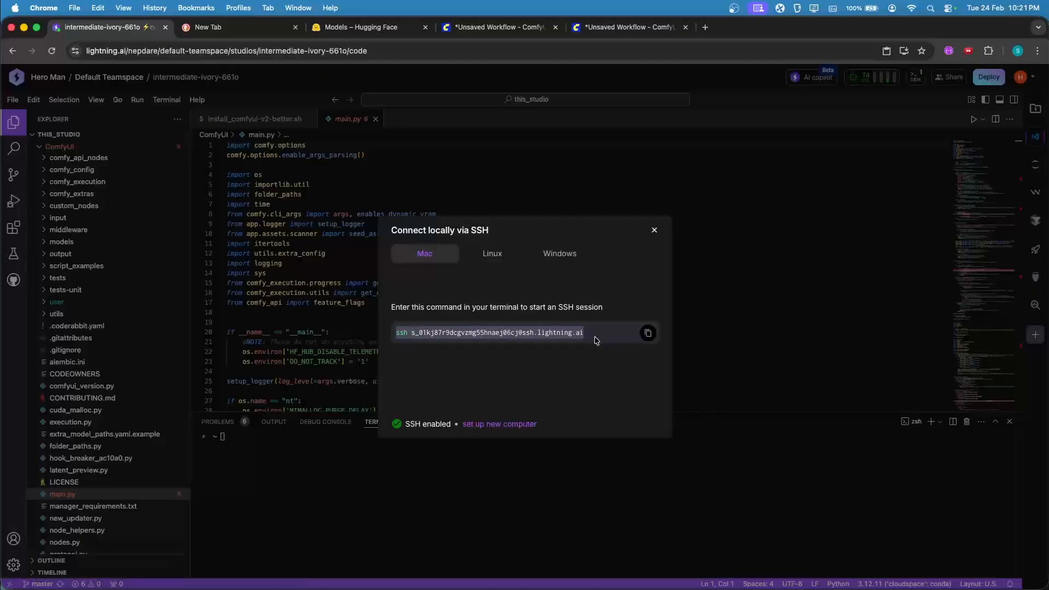
{"action": "left_click", "coordinate": [648, 333]}
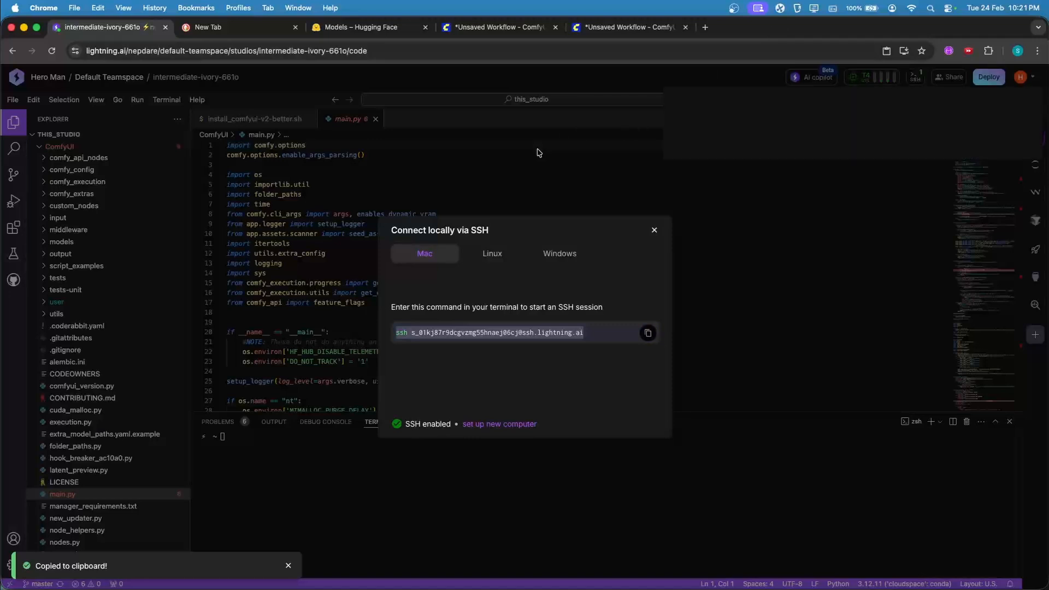
{"action": "key", "text": "super+Tab"}
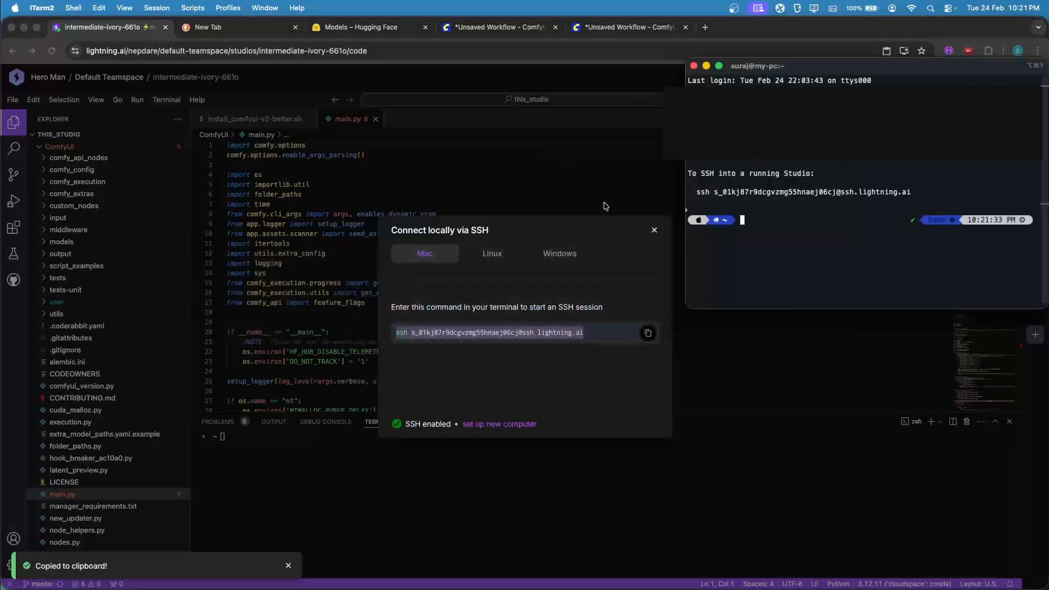
{"action": "right_click", "coordinate": [754, 227]}
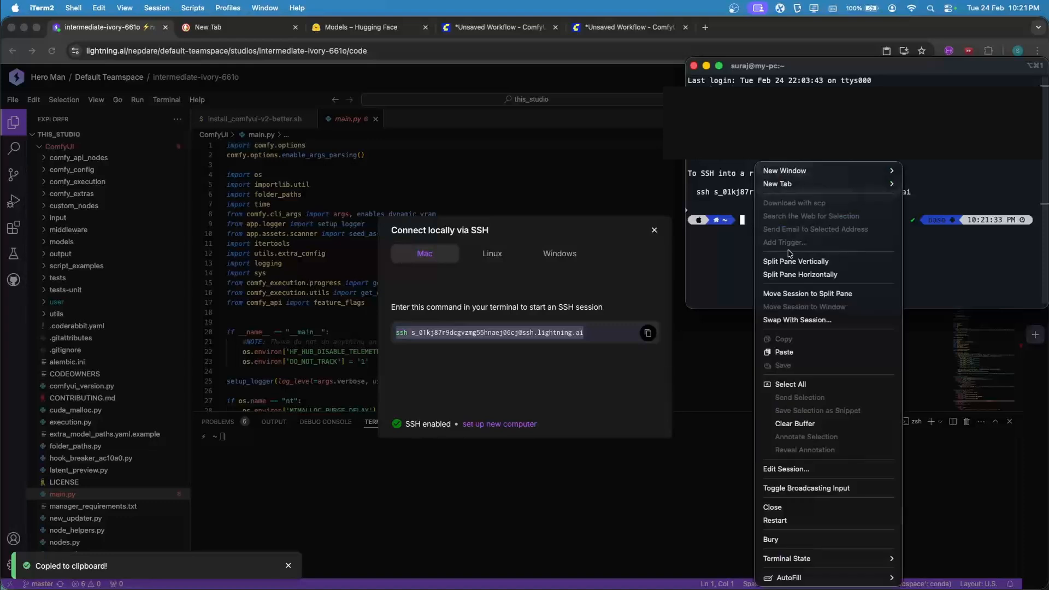
{"action": "left_click", "coordinate": [726, 195]}
{"action": "key", "text": "super+v"}
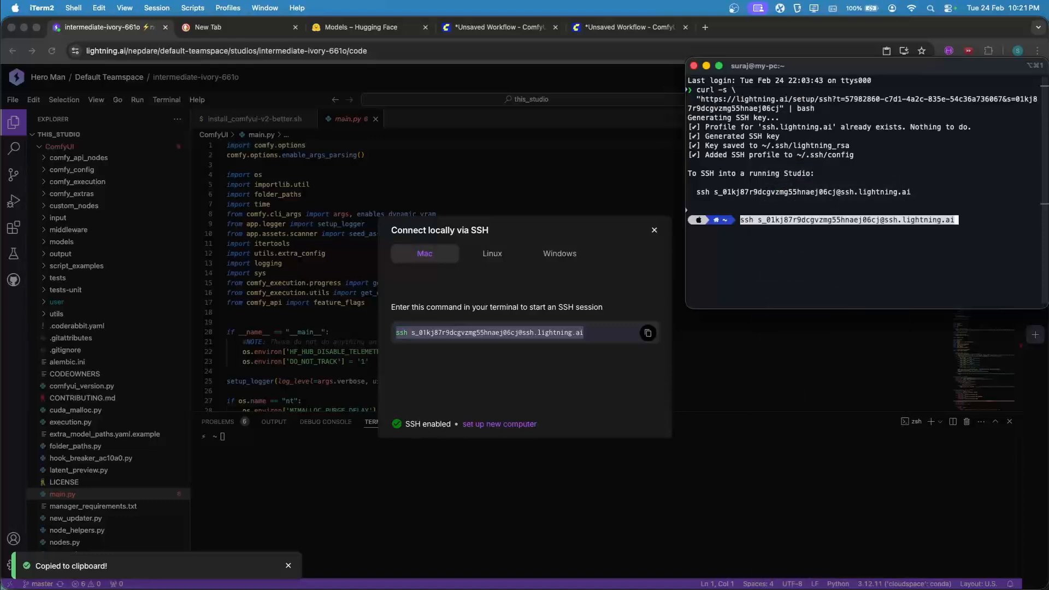
{"action": "key", "text": "Return"}
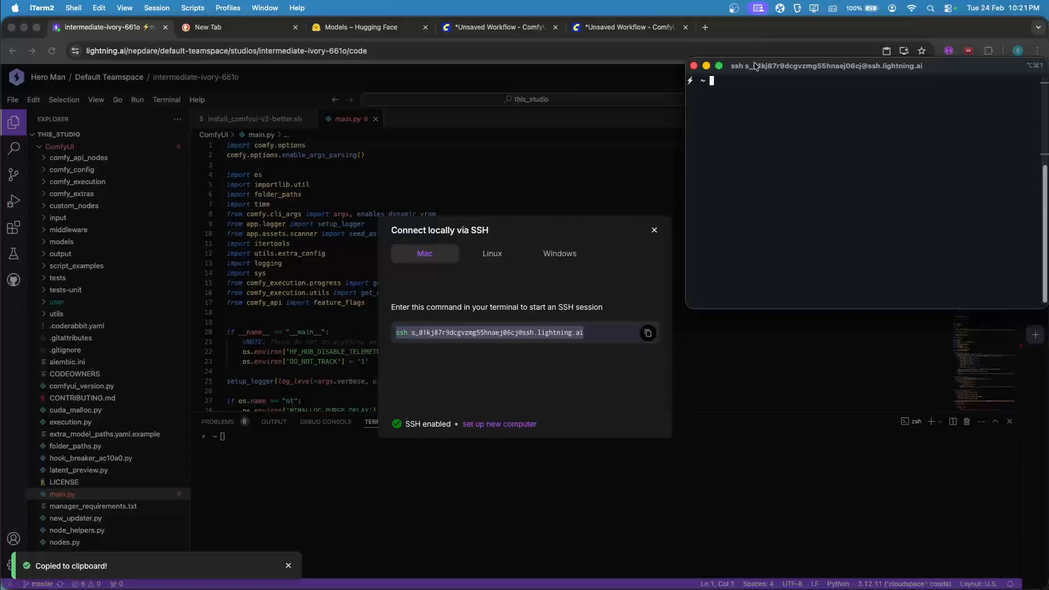
Check the GPU status with nvidia-smi in the SSH session, and reposition and enlarge the terminal window
{"action": "left_click_drag", "start_coordinate": [756, 66], "coordinate": [714, 222]}
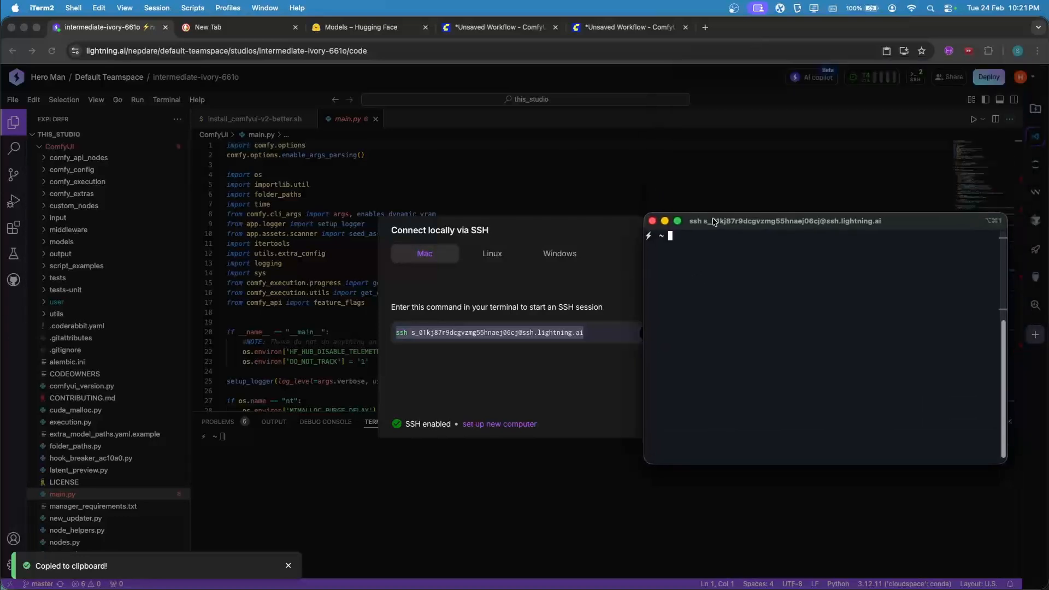
{"action": "type", "text": "nvidia-smi"}
{"action": "key", "text": "Return"}
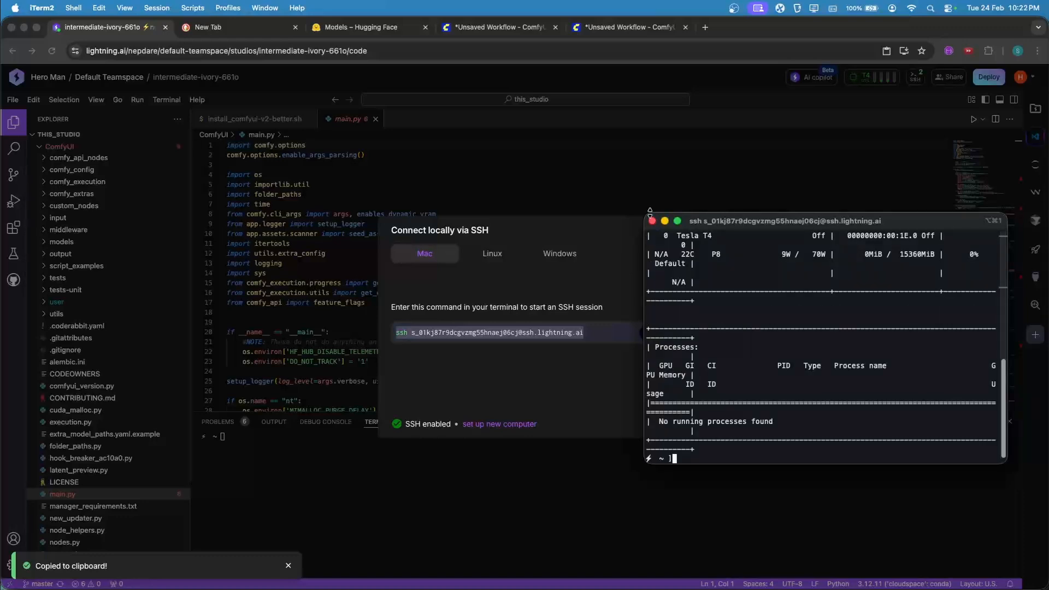
{"action": "left_click_drag", "start_coordinate": [647, 213], "coordinate": [426, 94]}
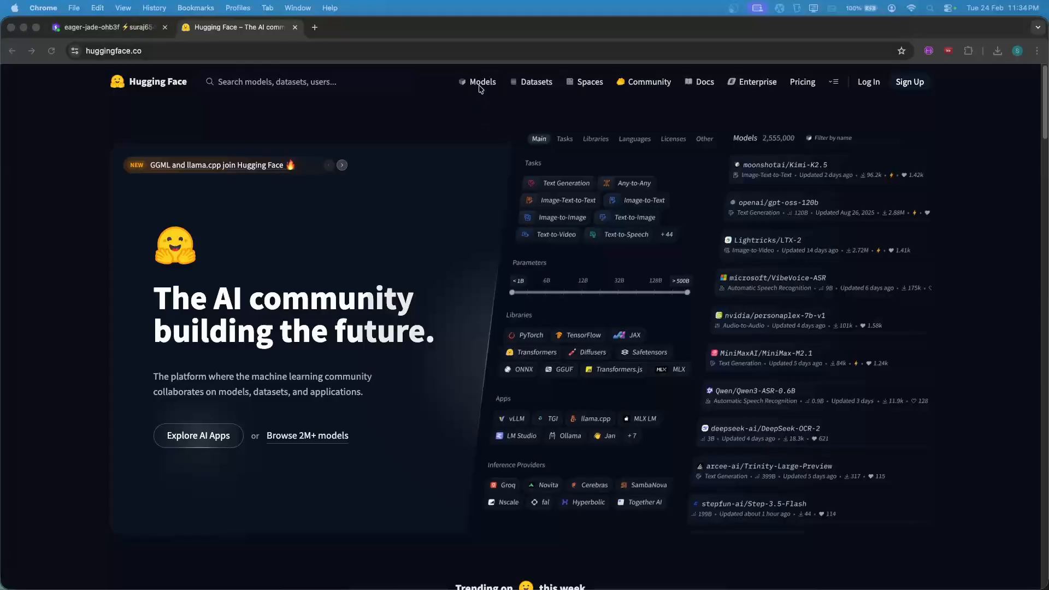
Filter the Hugging Face models to Text Generation with a parameter range of 6B to 12B
{"action": "left_click", "coordinate": [481, 83]}
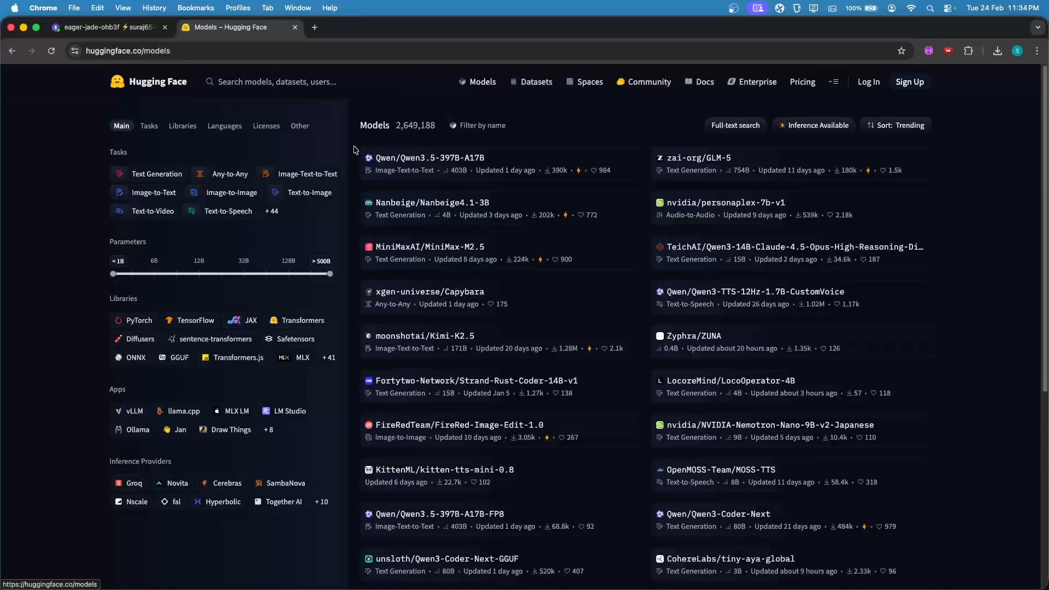
{"action": "left_click", "coordinate": [158, 175]}
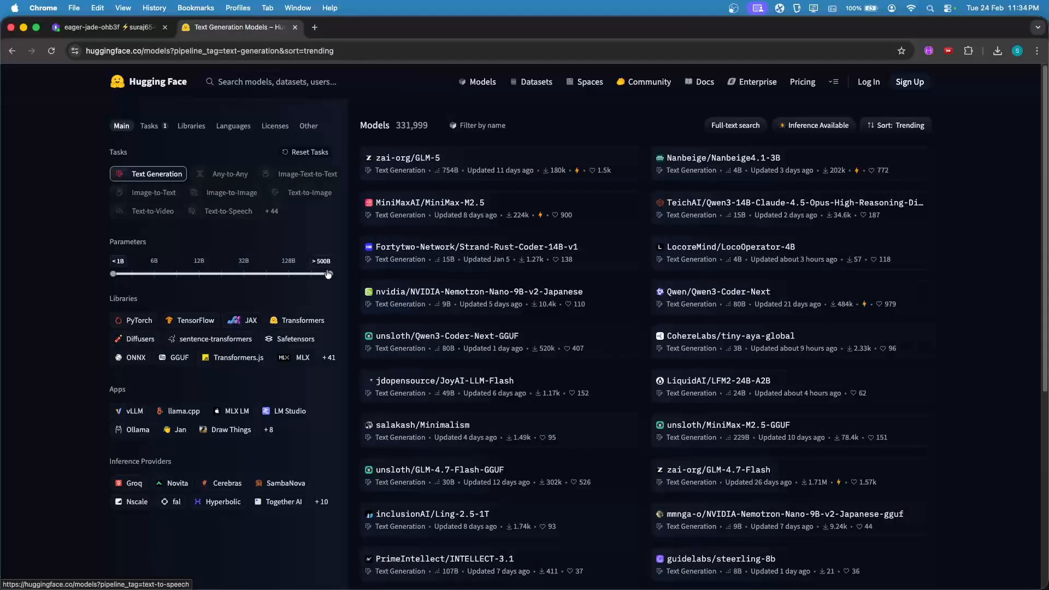
{"action": "left_click_drag", "start_coordinate": [330, 274], "coordinate": [198, 275]}
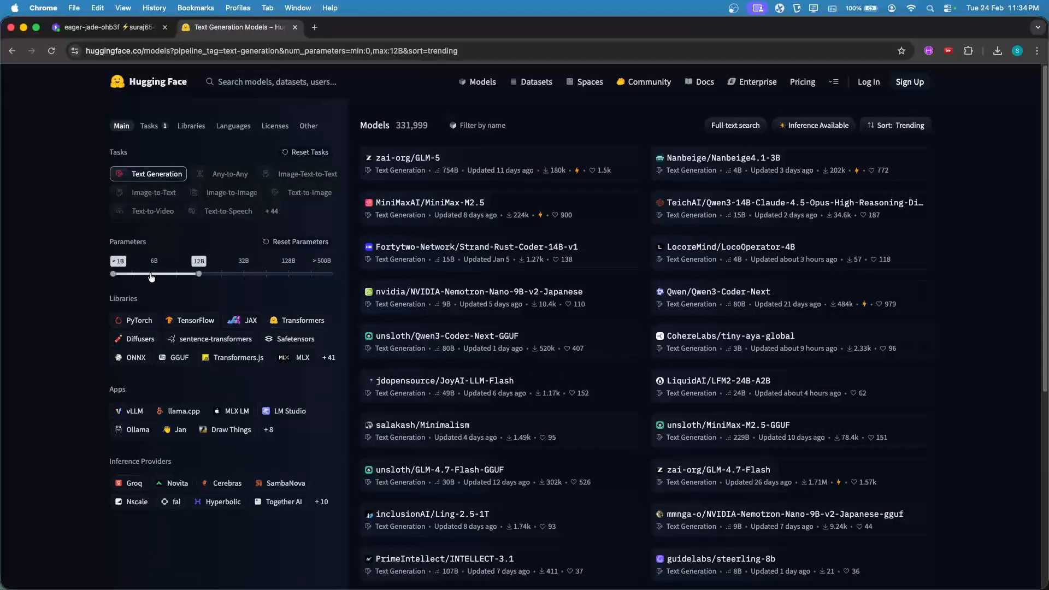
{"action": "left_click_drag", "start_coordinate": [114, 274], "coordinate": [149, 275]}
Check the machine in the Lightning studio's environment settings and return to the Hugging Face model list
{"action": "left_click", "coordinate": [104, 26]}
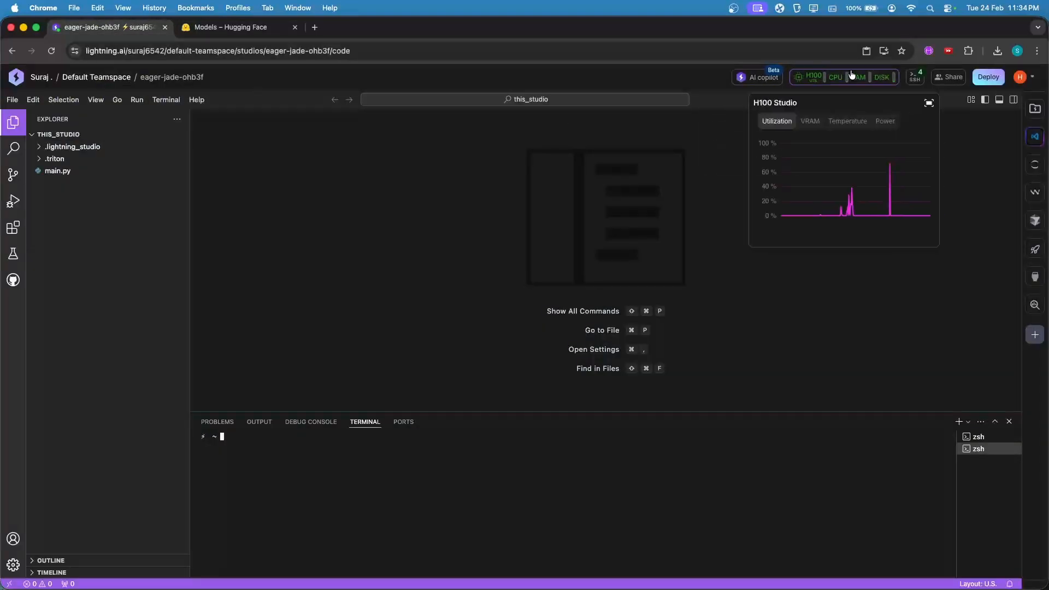
{"action": "left_click", "coordinate": [840, 78]}
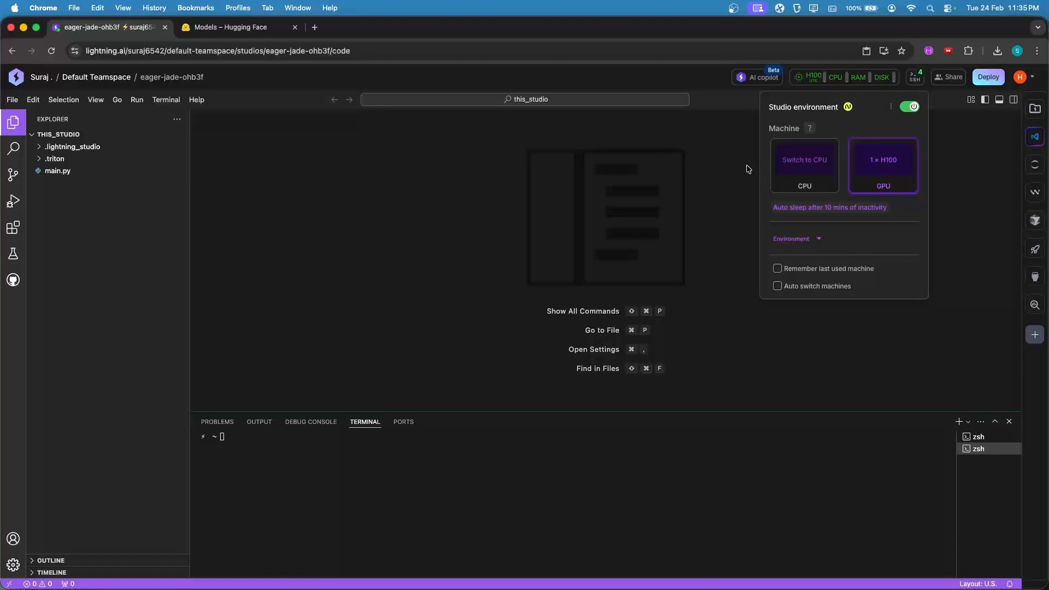
{"action": "left_click", "coordinate": [246, 27]}
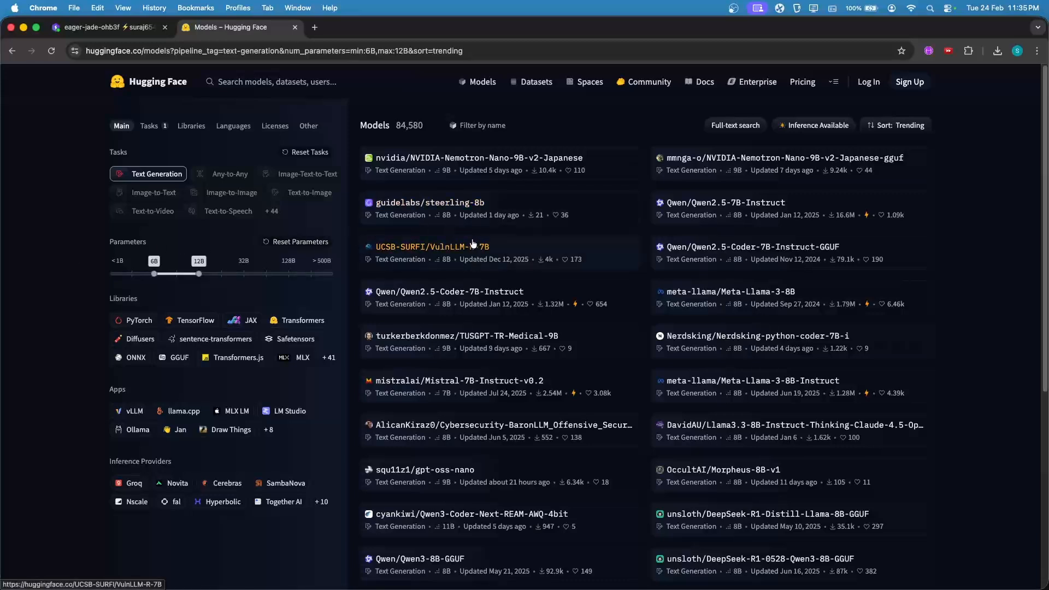
Open the Qwen/Qwen2.5-Coder-7B-Instruct model page and copy the model name
{"action": "left_click", "coordinate": [458, 293]}
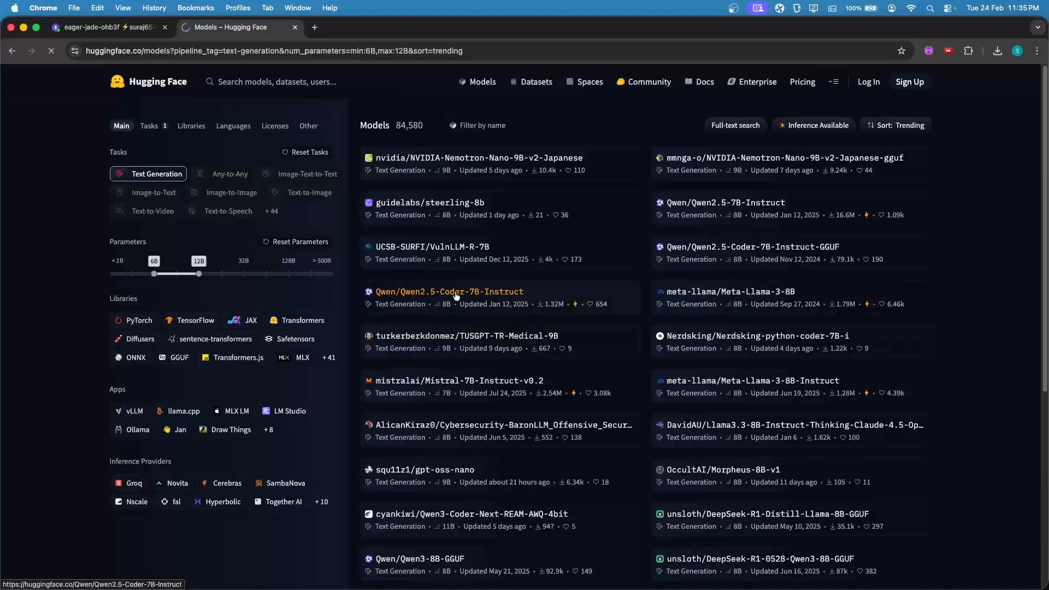
{"action": "left_click", "coordinate": [231, 57]}
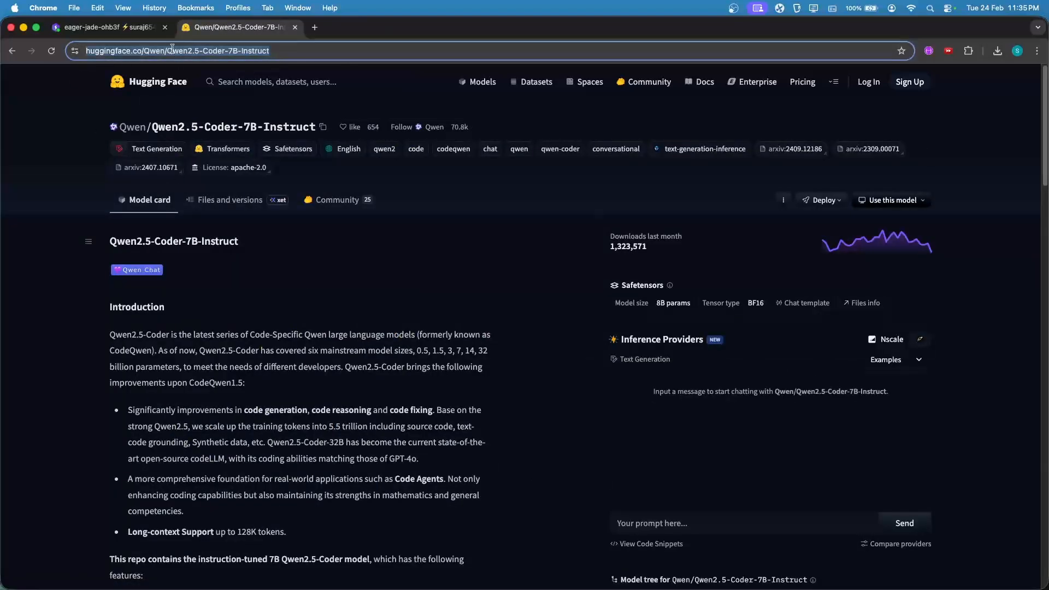
{"action": "left_click", "coordinate": [287, 51]}
{"action": "left_click_drag", "start_coordinate": [193, 54], "coordinate": [170, 53]}
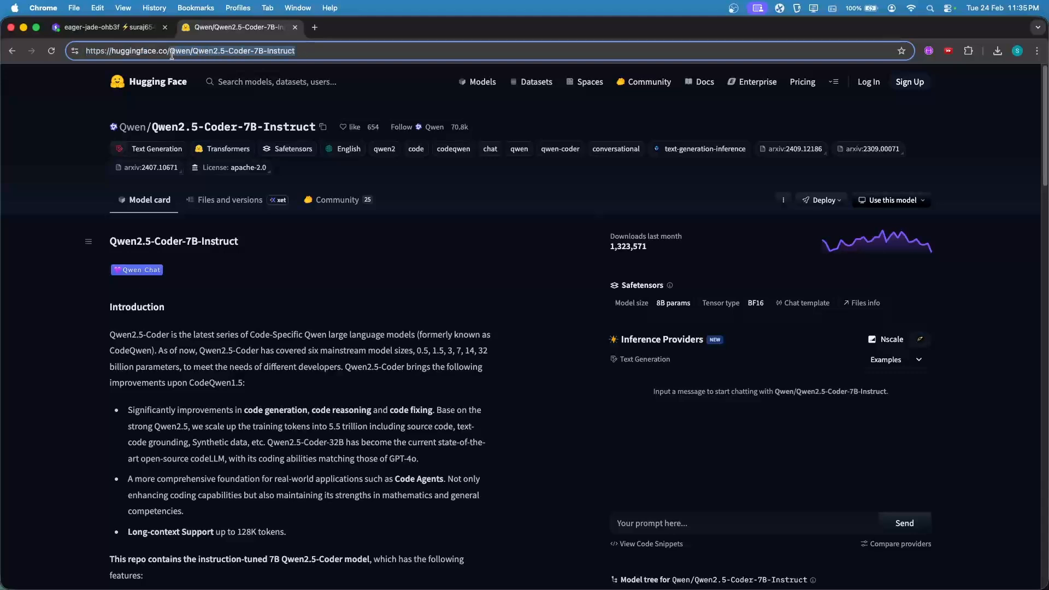
{"action": "left_click", "coordinate": [262, 235]}
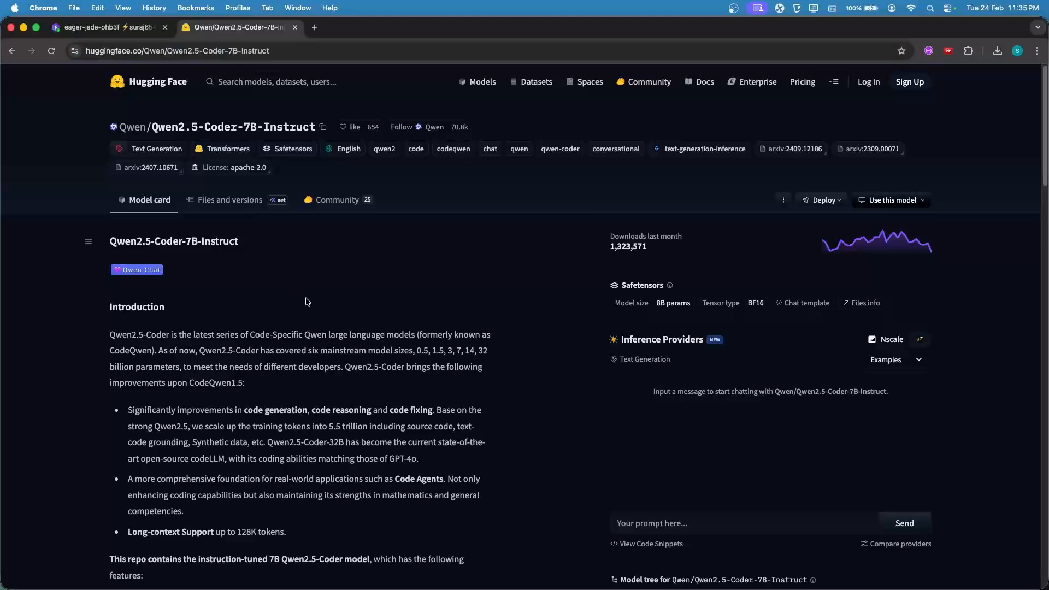
{"action": "left_click", "coordinate": [323, 128]}
Install vLLM with pip install vllm in the Lightning studio's terminal
{"action": "left_click", "coordinate": [109, 27]}
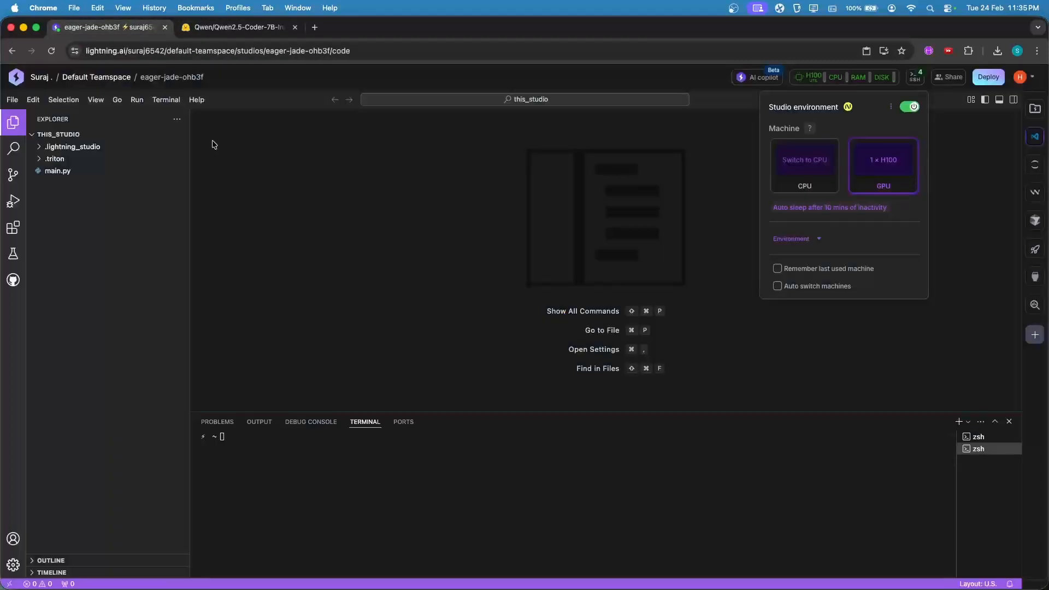
{"action": "left_click", "coordinate": [528, 497]}
{"action": "type", "text": "pip "}
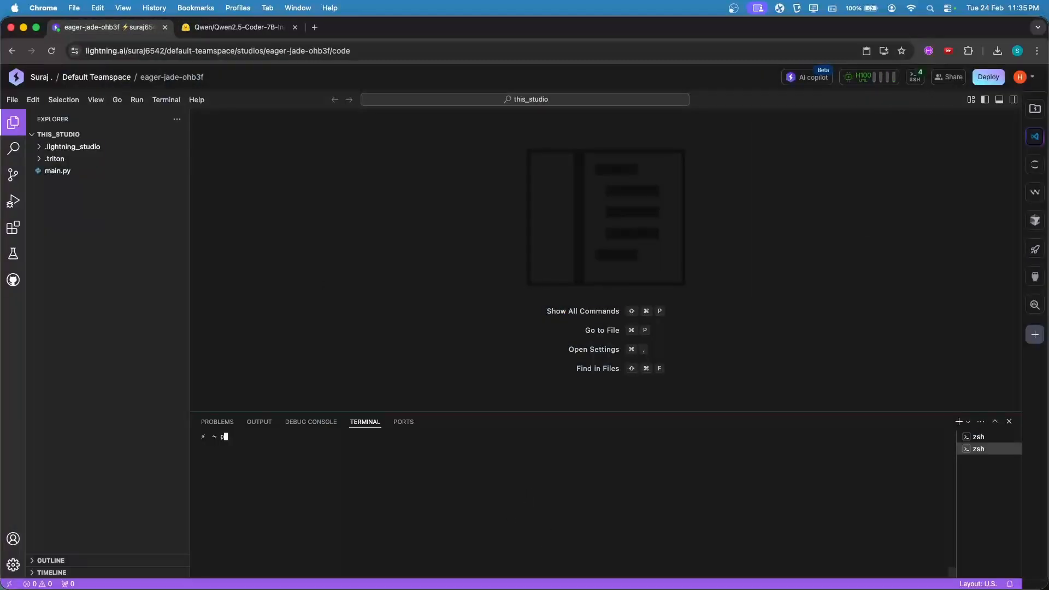
{"action": "type", "text": "install vllm"}
{"action": "key", "text": "Return"}
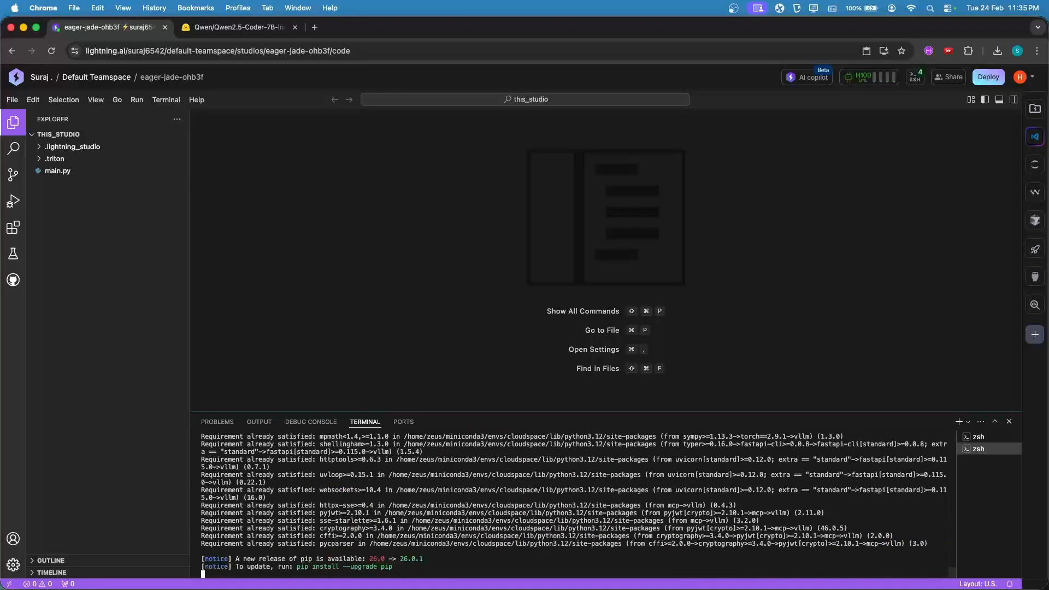
Install numpy==2.2.3 with pip while upgrading scikit-learn, pandas and matplotlib, and clear the terminal
{"action": "type", "text": "pip install \"numpy==2.2.3\" --upgrade scikit-learn pandas matplotlib"}
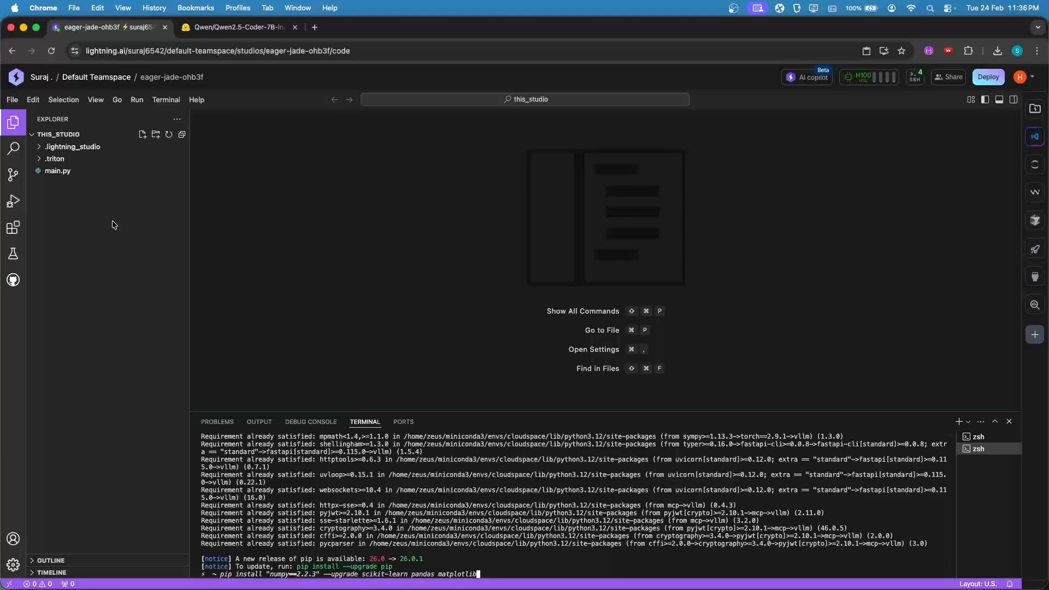
{"action": "key", "text": "Return"}
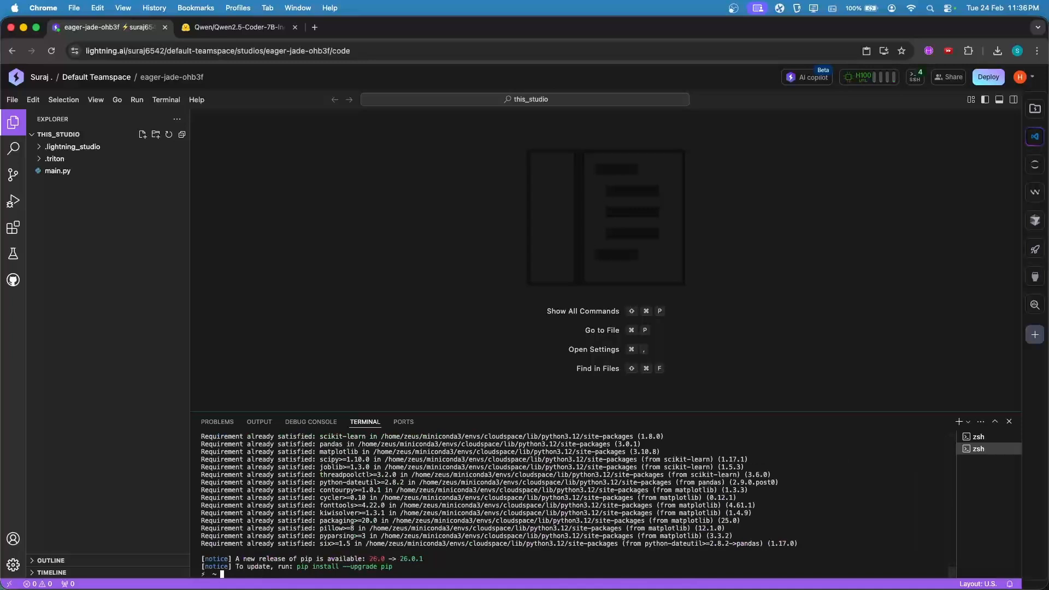
{"action": "type", "text": "clear"}
{"action": "key", "text": "Return"}
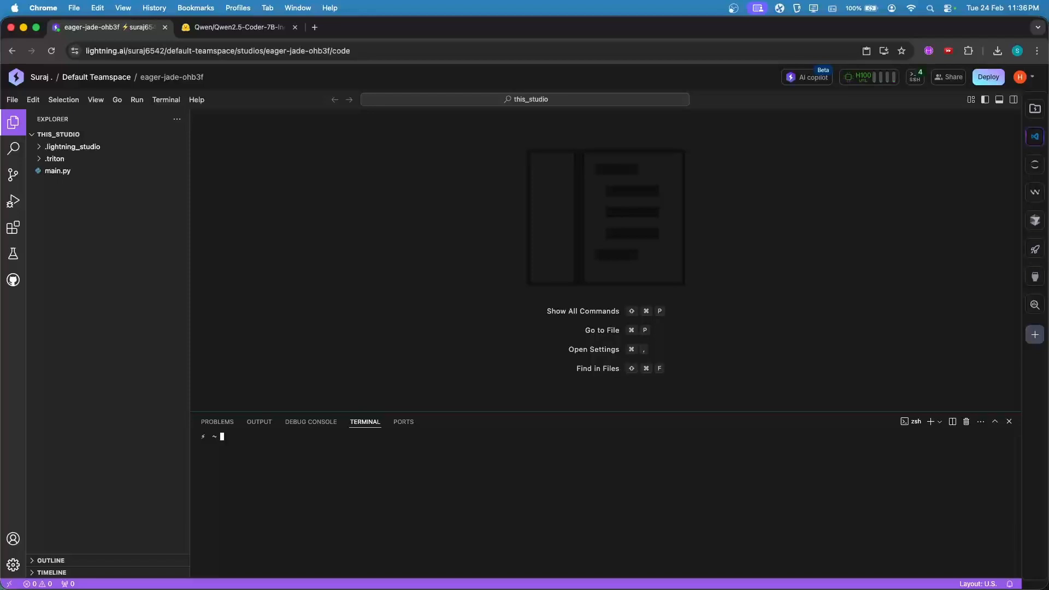
Start the vLLM server for the Qwen/Qwen2.5-Coder-7B-Instruct model with vllm serve in the studio terminal
{"action": "type", "text": "vllm serve"}
{"action": "key", "text": "super+v"}
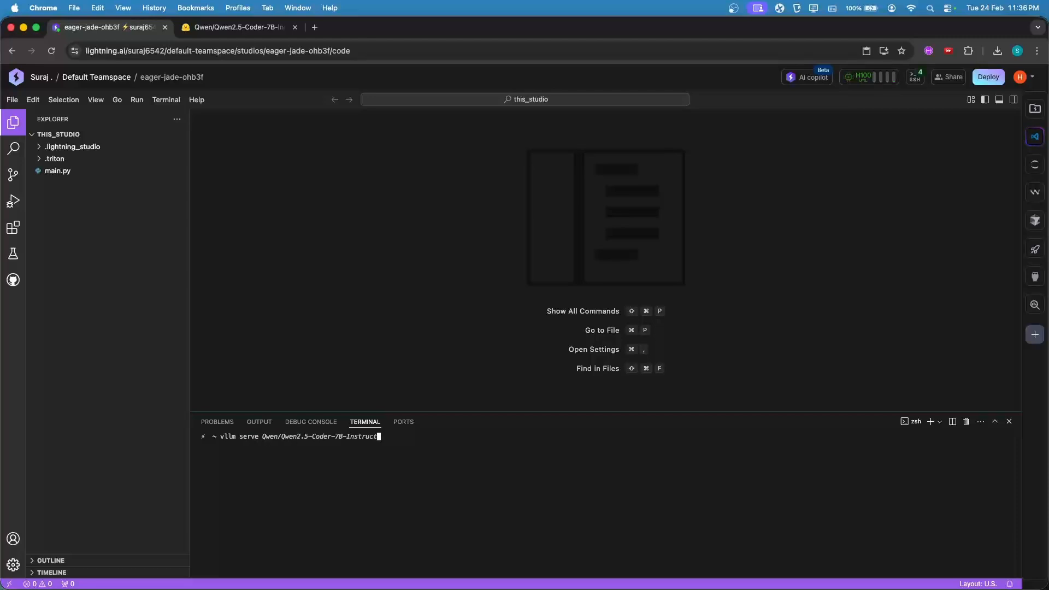
{"action": "key", "text": "Return"}
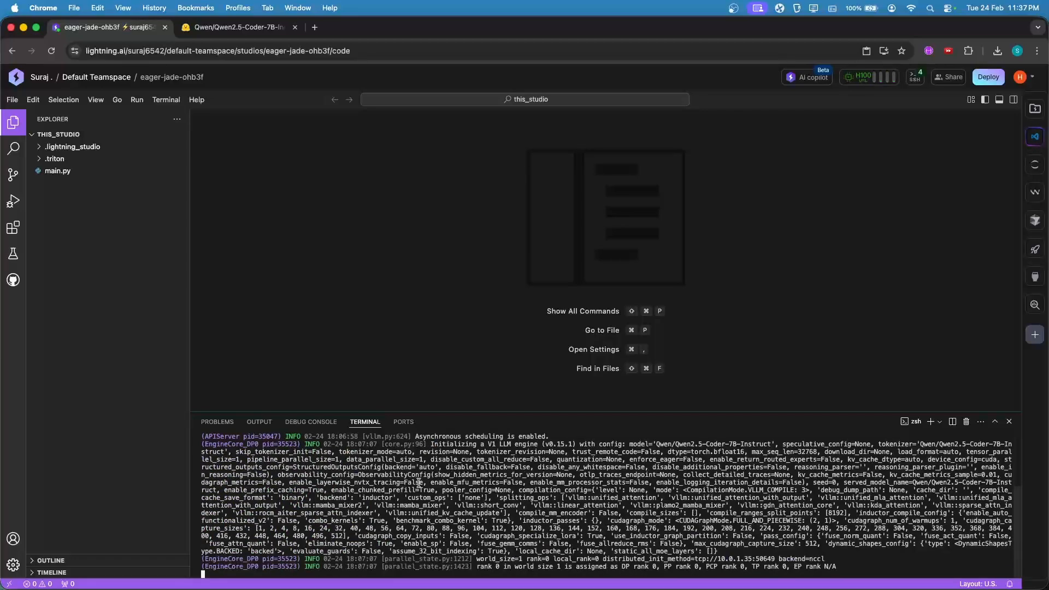
Examine the vLLM startup log, from the model and version banner to the API server address and port
{"action": "scroll", "coordinate": [418, 483], "scroll_direction": "up", "scroll_amount": 5}
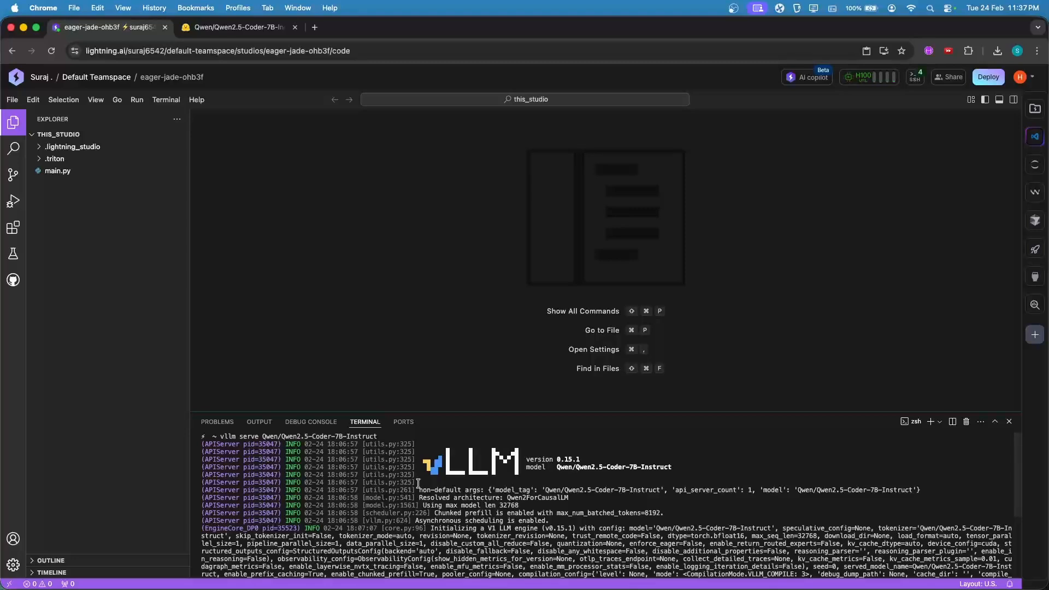
{"action": "scroll", "coordinate": [418, 483], "scroll_direction": "down", "scroll_amount": 5}
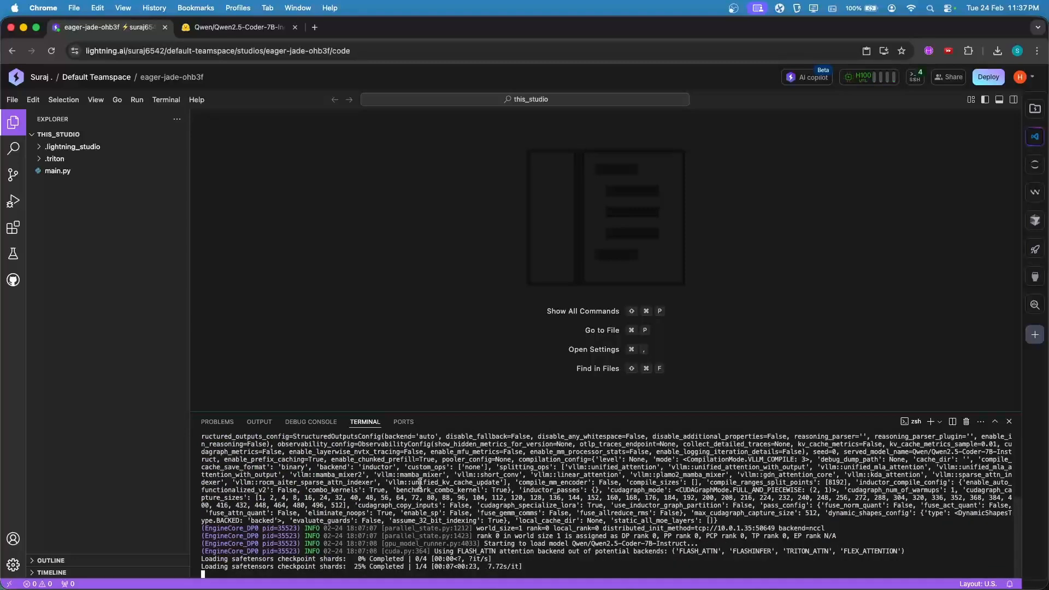
{"action": "scroll", "coordinate": [419, 483], "scroll_direction": "up", "scroll_amount": 5}
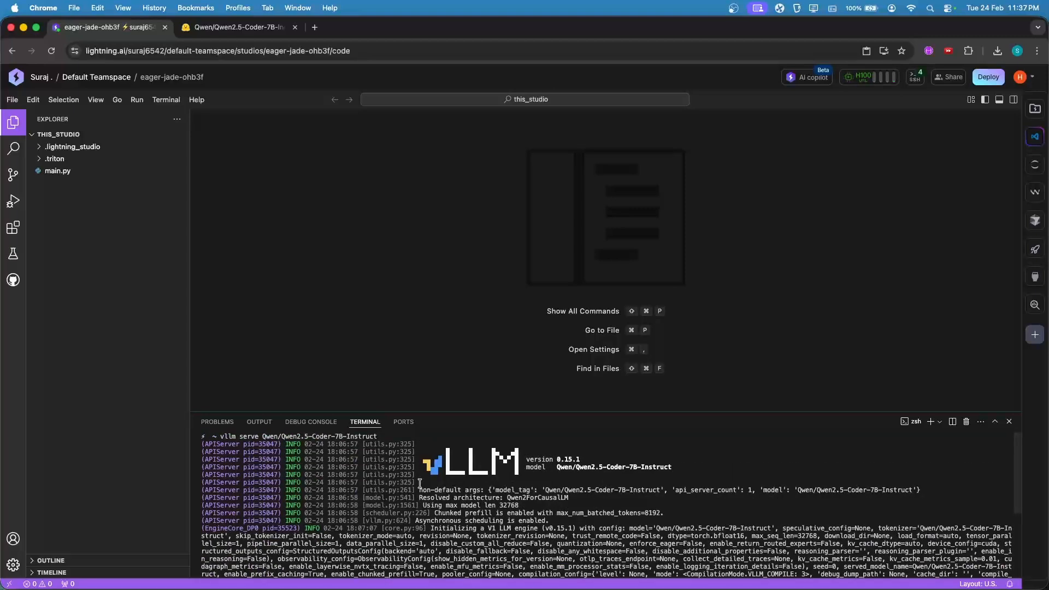
{"action": "scroll", "coordinate": [420, 483], "scroll_direction": "down", "scroll_amount": 5}
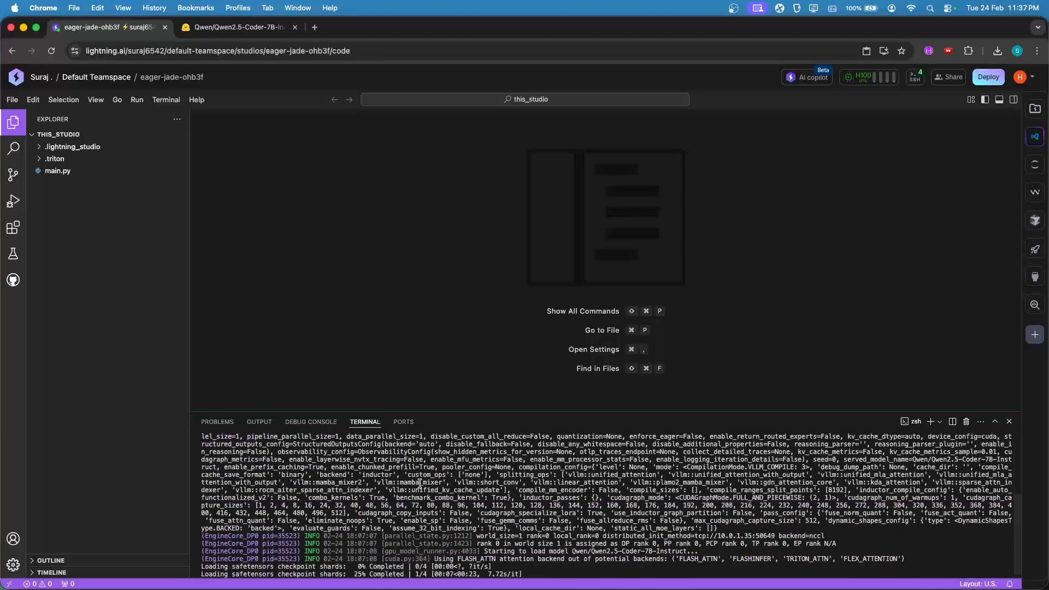
{"action": "scroll", "coordinate": [419, 483], "scroll_direction": "down", "scroll_amount": 1}
{"action": "scroll", "coordinate": [419, 483], "scroll_direction": "up", "scroll_amount": 5}
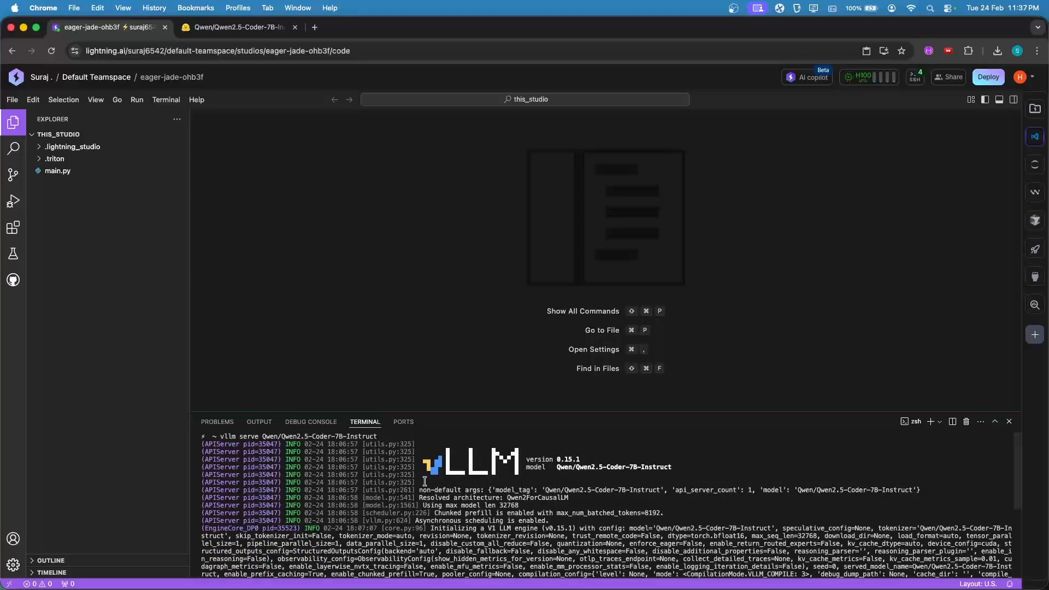
{"action": "scroll", "coordinate": [428, 492], "scroll_direction": "down", "scroll_amount": 5}
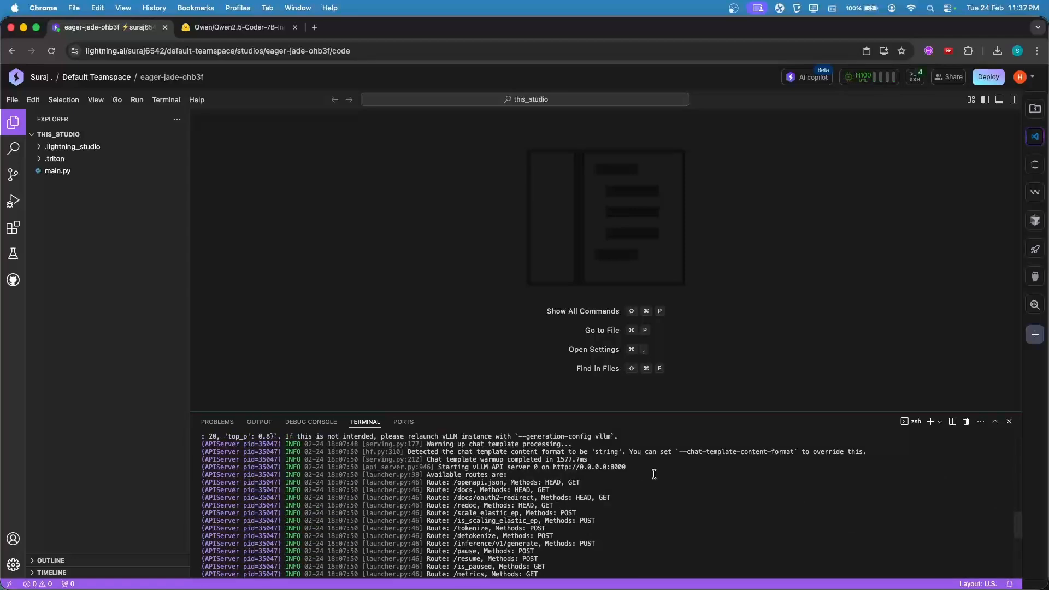
{"action": "left_click_drag", "start_coordinate": [639, 467], "coordinate": [546, 465]}
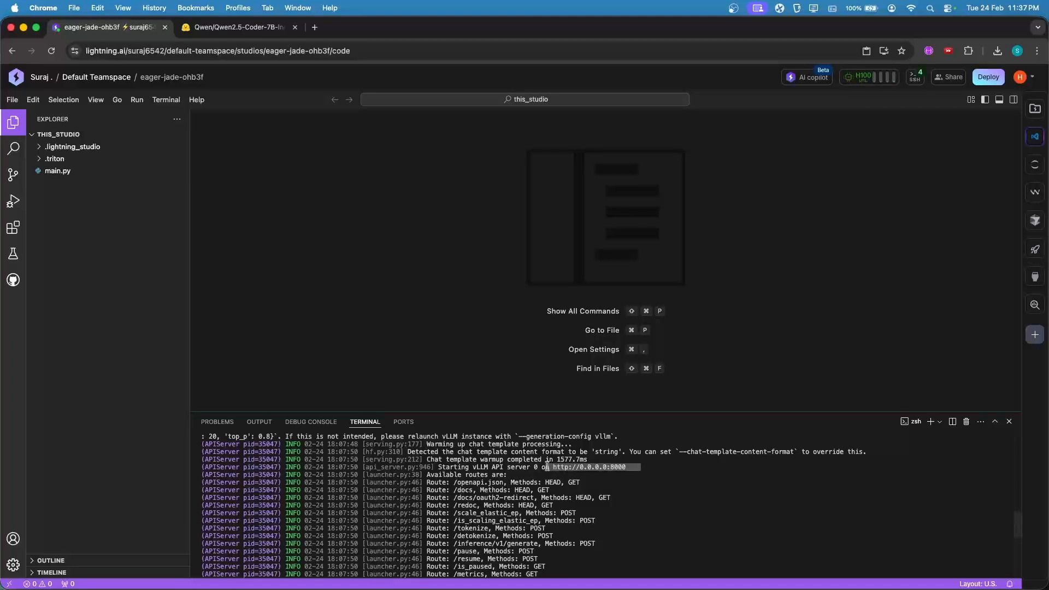
{"action": "left_click", "coordinate": [648, 468]}
{"action": "left_click_drag", "start_coordinate": [648, 467], "coordinate": [572, 468]}
{"action": "left_click", "coordinate": [649, 468]}
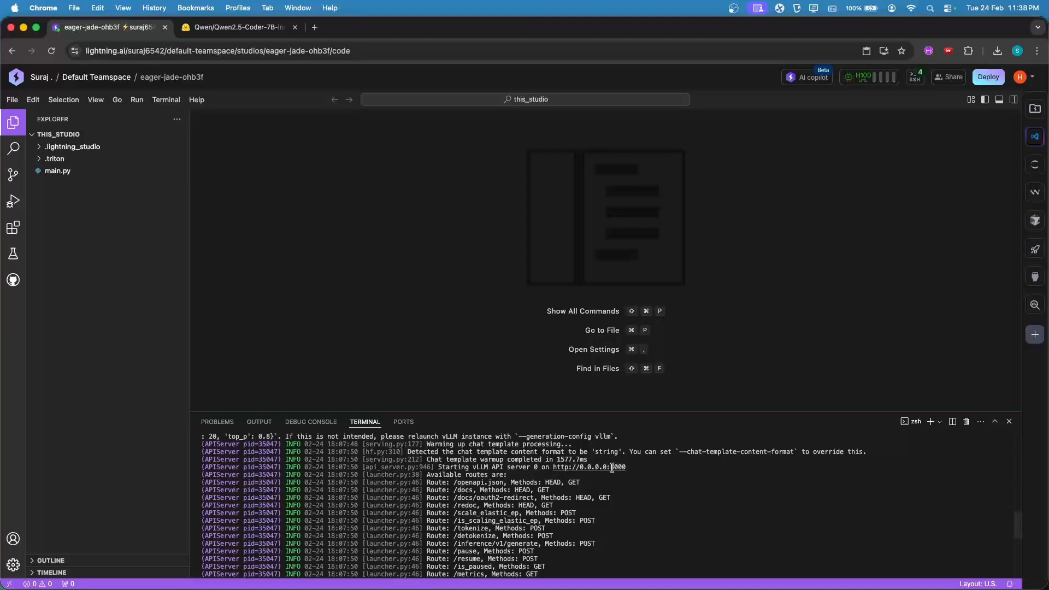
Add port 8000 named llm in the studio's Port viewer, then open that port and get its public link
{"action": "left_click", "coordinate": [1035, 277]}
{"action": "left_click", "coordinate": [967, 109]}
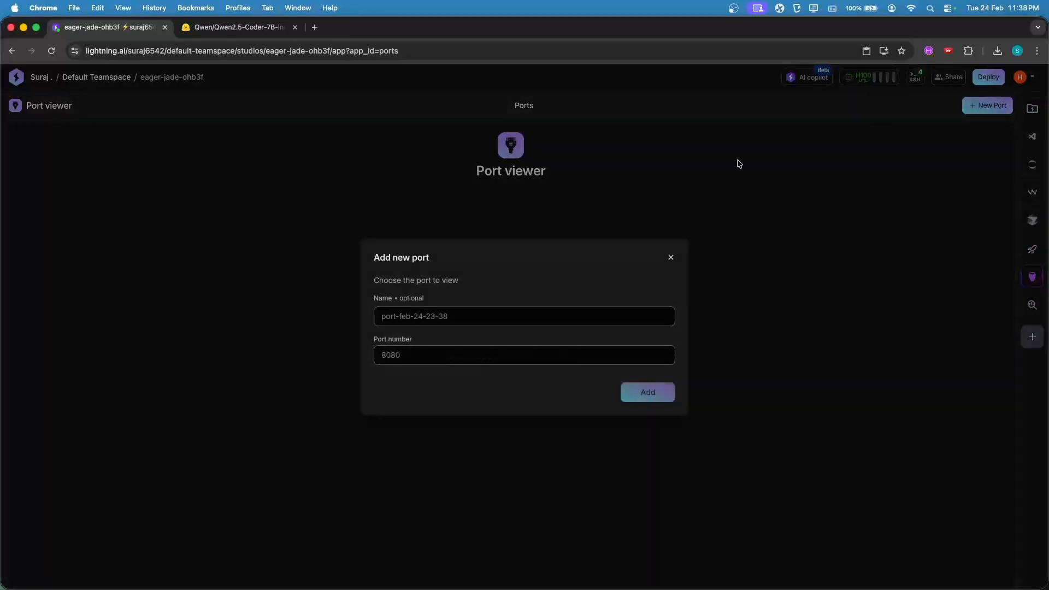
{"action": "left_click", "coordinate": [436, 362]}
{"action": "type", "text": "8000"}
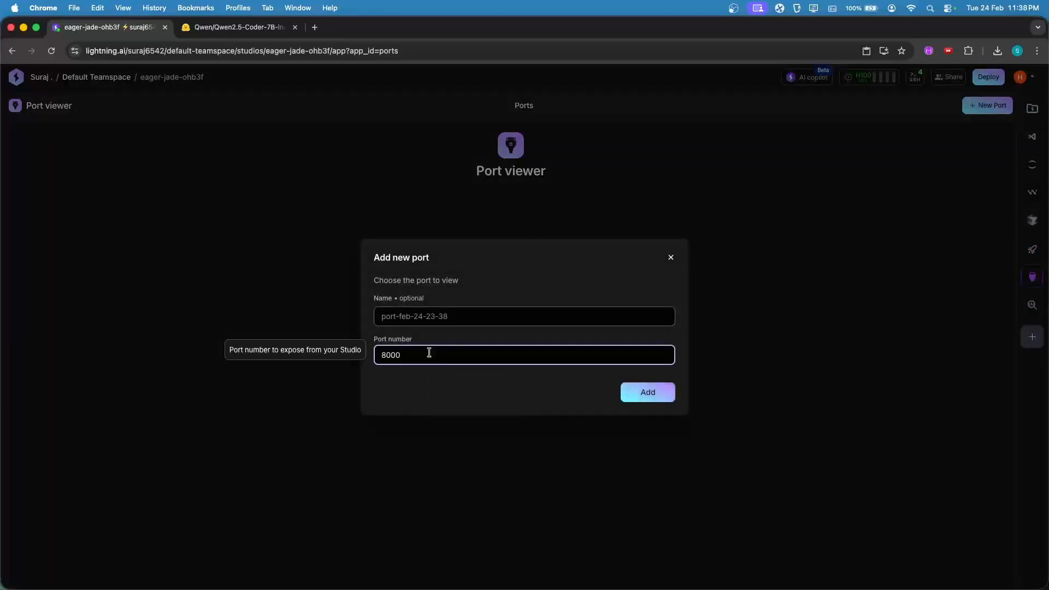
{"action": "left_click", "coordinate": [405, 316]}
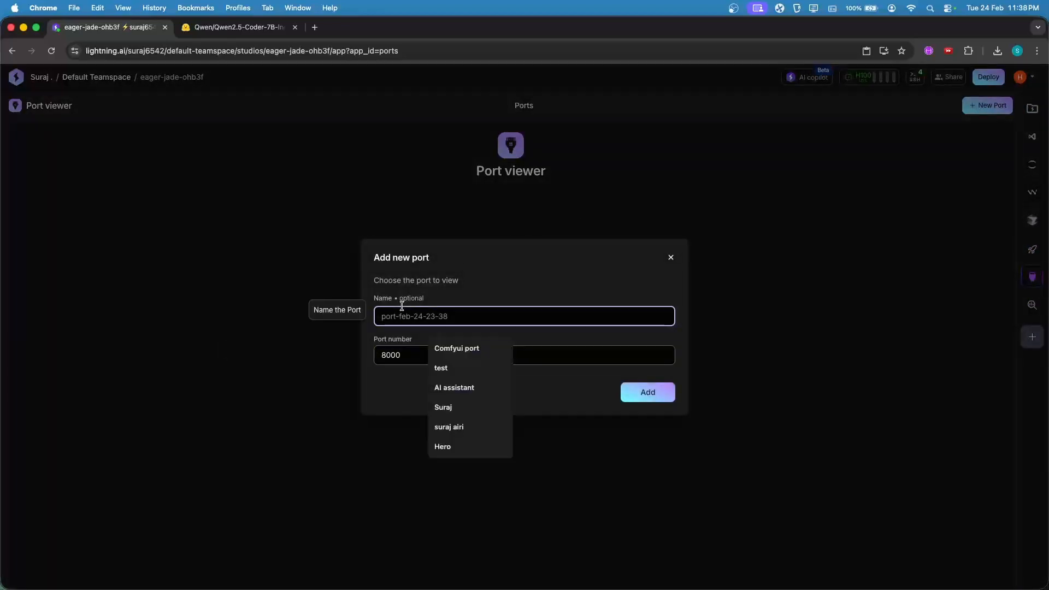
{"action": "type", "text": "llm"}
{"action": "left_click", "coordinate": [648, 394]}
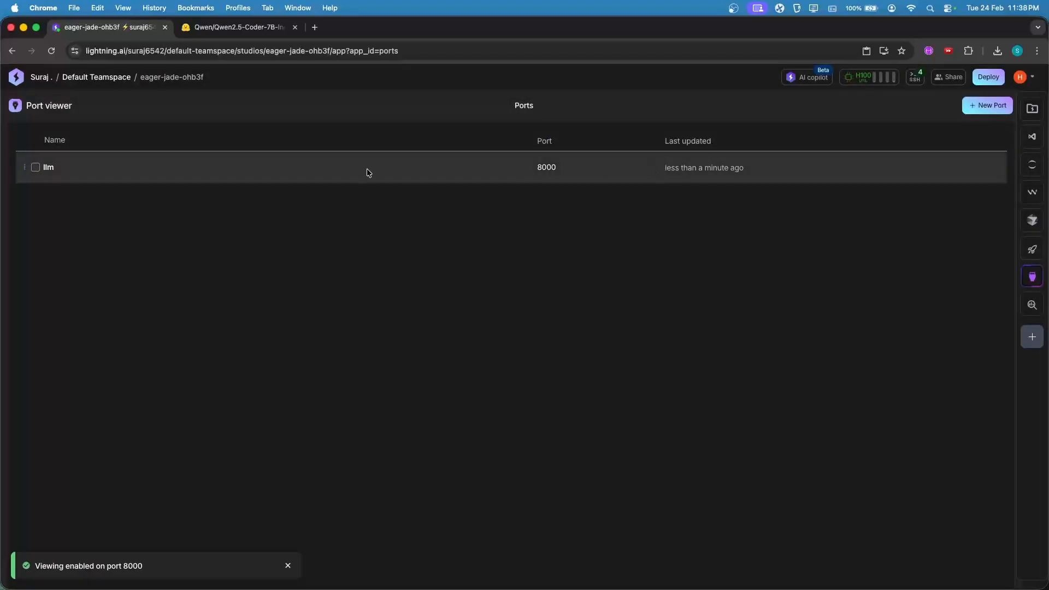
{"action": "left_click", "coordinate": [48, 168]}
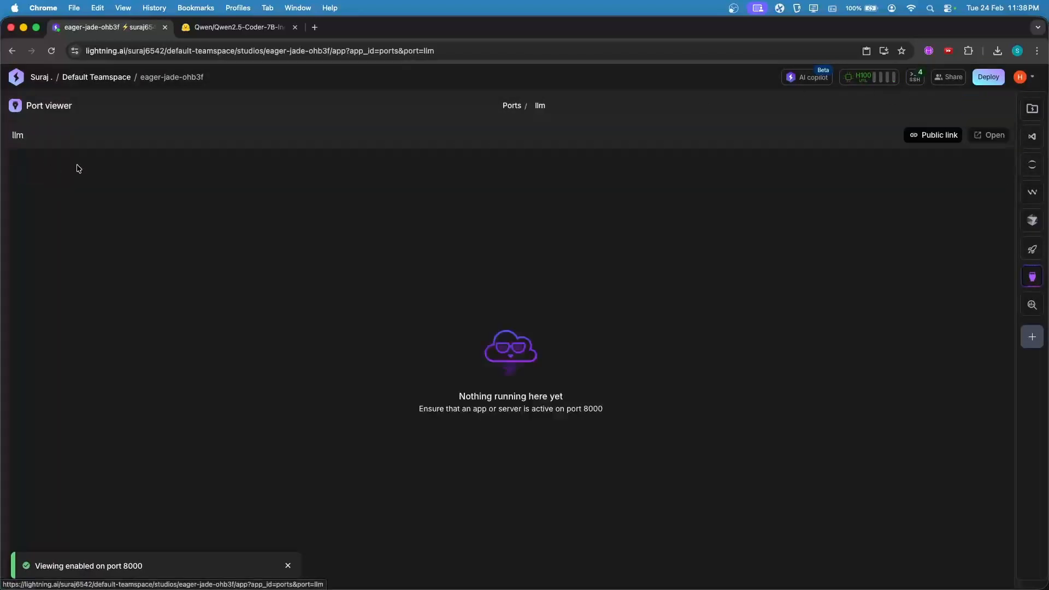
{"action": "left_click", "coordinate": [926, 136]}
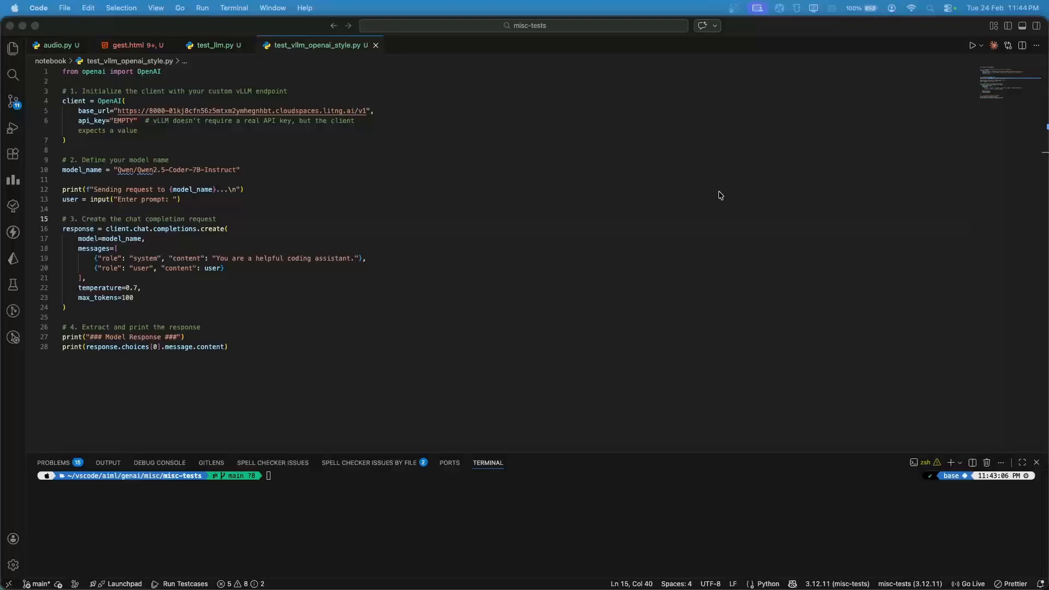
In VS Code, review the OpenAI client setup and its vLLM base URL in test_vllm_openai_style.py
{"action": "left_click", "coordinate": [315, 487]}
{"action": "key", "text": "ctrl+Up"}
{"action": "left_click", "coordinate": [792, 440]}
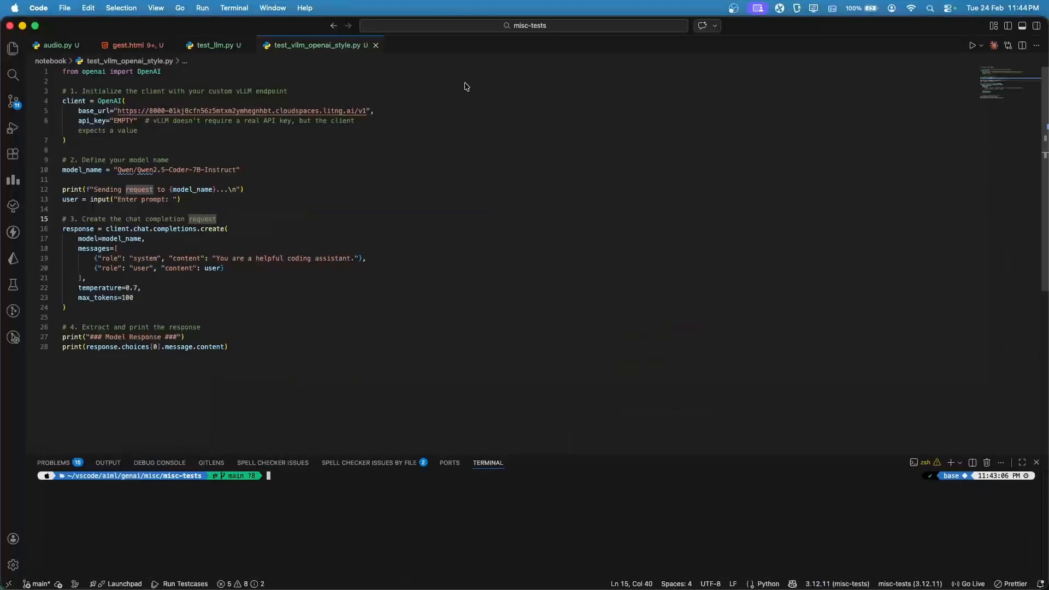
{"action": "left_click_drag", "start_coordinate": [380, 115], "coordinate": [5, 102]}
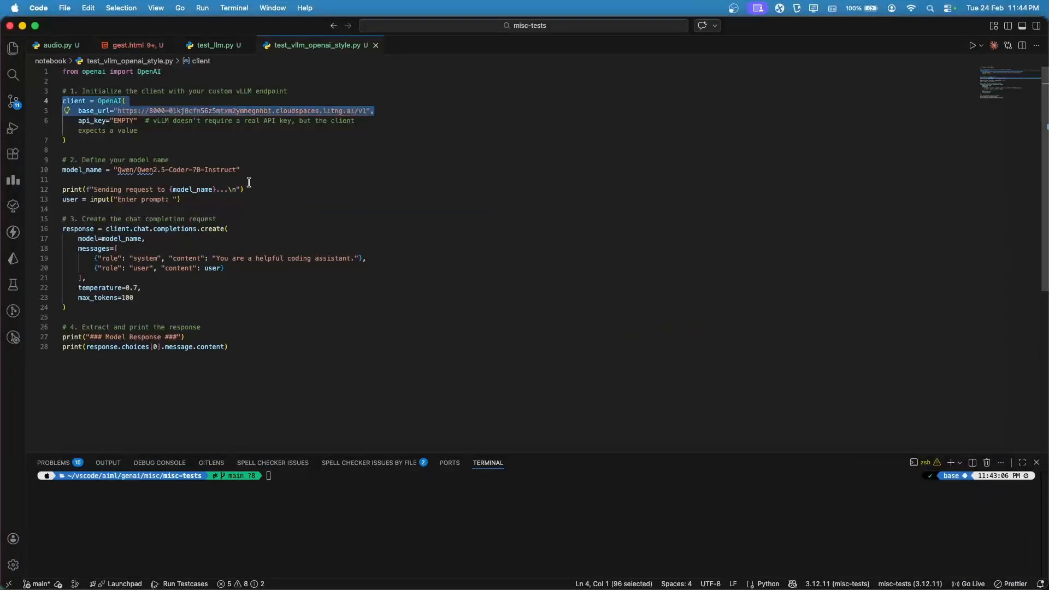
{"action": "left_click", "coordinate": [200, 359]}
Run notebook/test_vllm_openai_style.py with uv run and submit the prompt "write a python code to swap two numbers"
{"action": "left_click", "coordinate": [258, 556]}
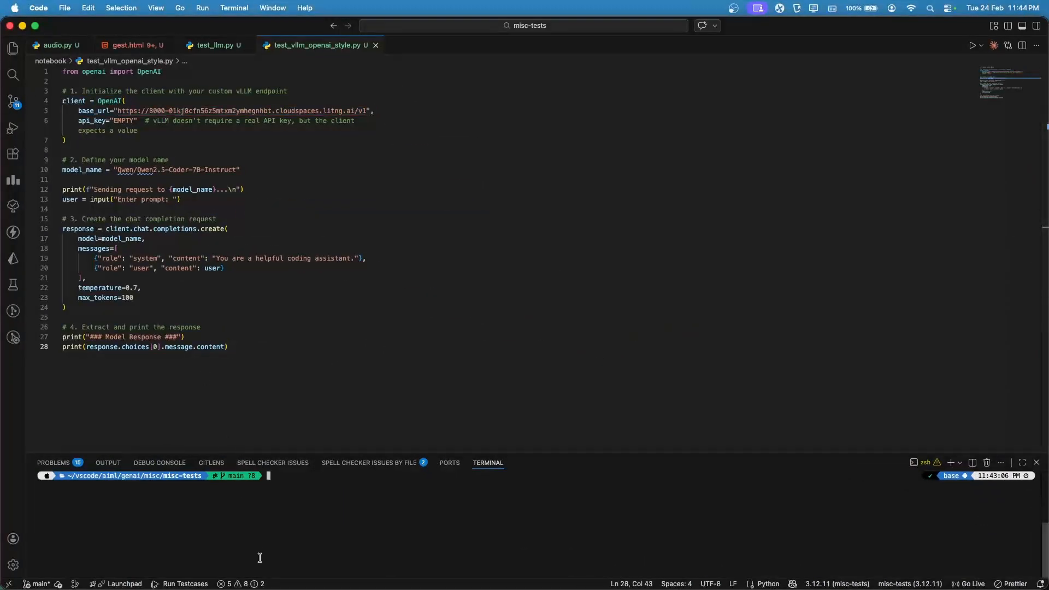
{"action": "type", "text": "uv run notebook/test_vllm_openai_style.py"}
{"action": "key", "text": "Return"}
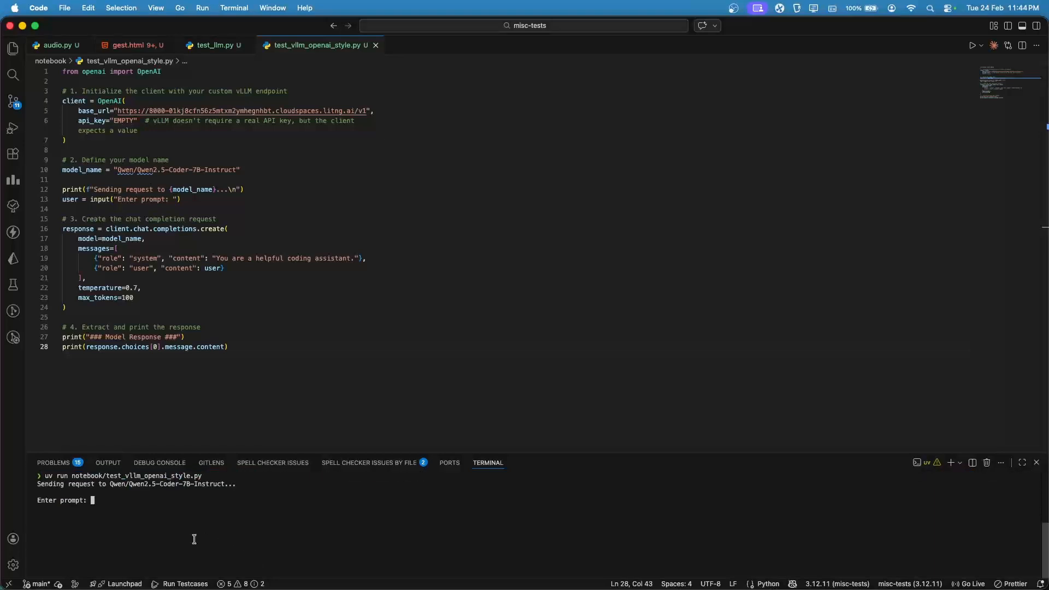
{"action": "type", "text": "write a python code to swap two numbers"}
{"action": "key", "text": "Return"}
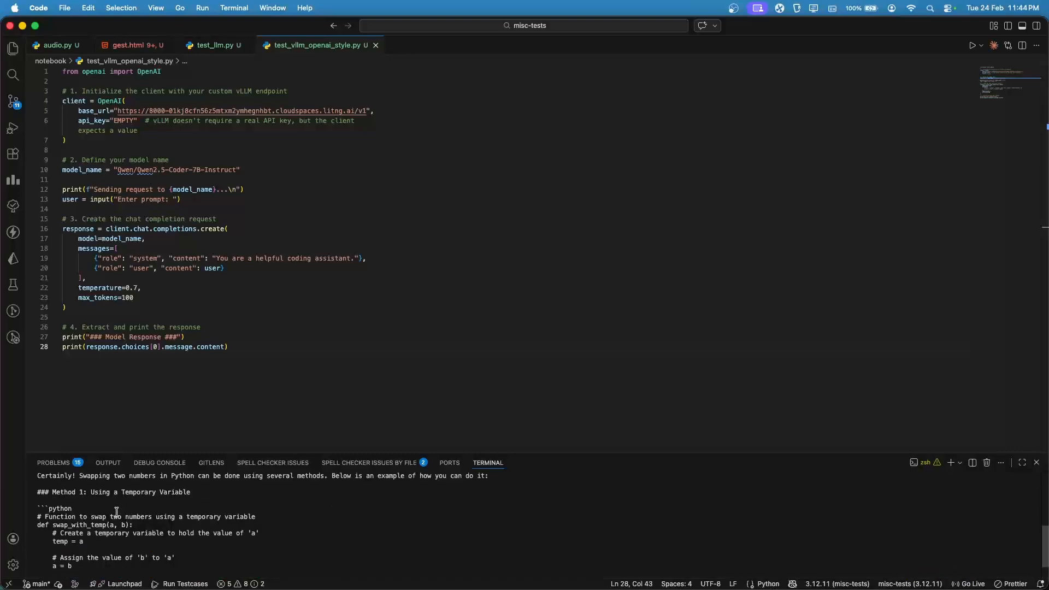
Switch back to the Lightning studio in Chrome to check the vLLM server log
{"action": "key", "text": "super+Tab"}
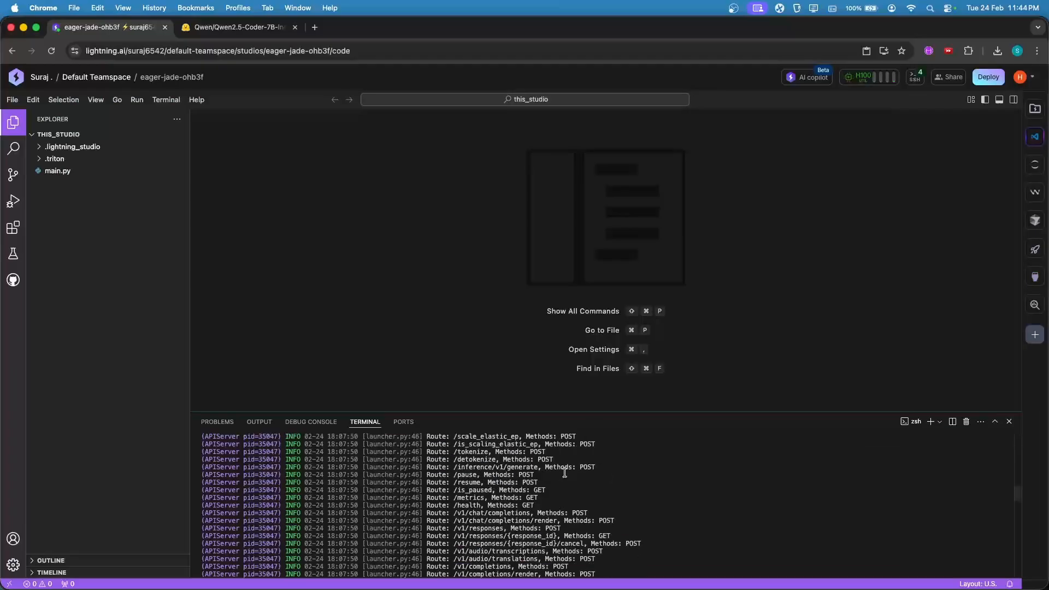